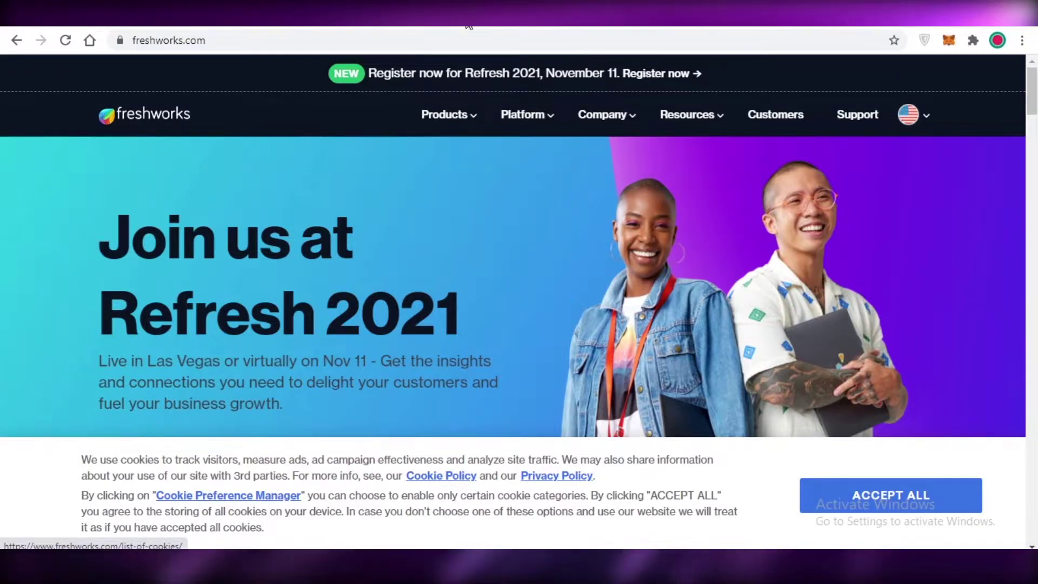
# Step: Browse the Freshworks homepage product lineup, including Freshdesk, Freshsales and Freshmarketer
pyautogui.moveTo(464, 114)
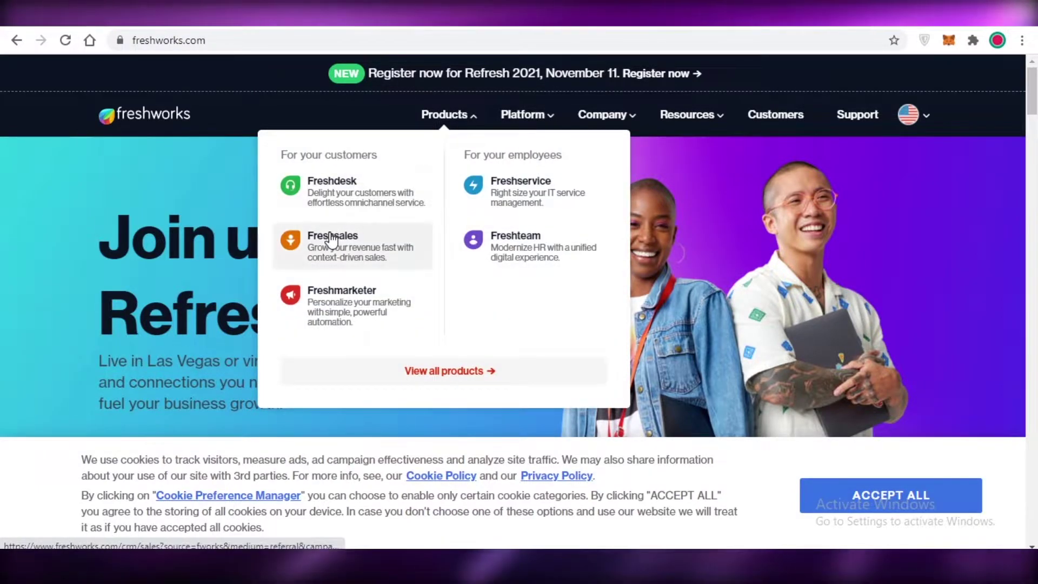
pyautogui.scroll(-5, 430, 173)
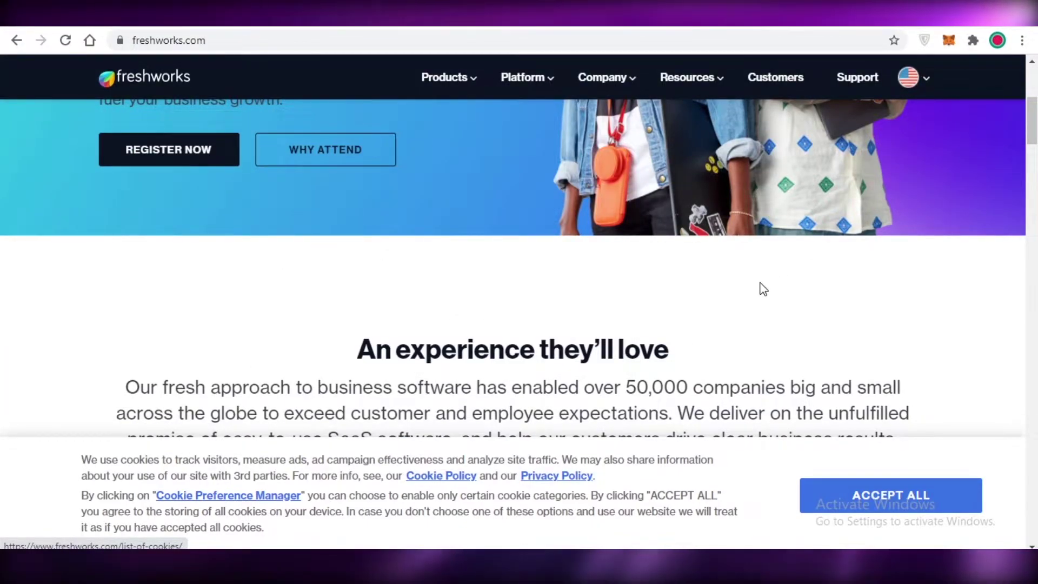
pyautogui.scroll(5, 759, 287)
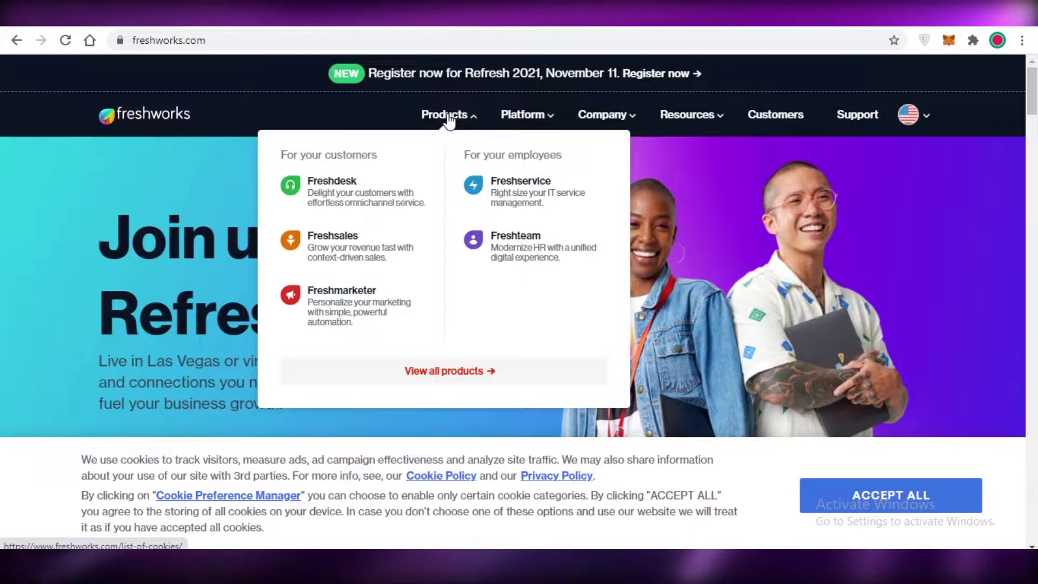
pyautogui.scroll(-4, 227, 211)
pyautogui.scroll(-2, 297, 183)
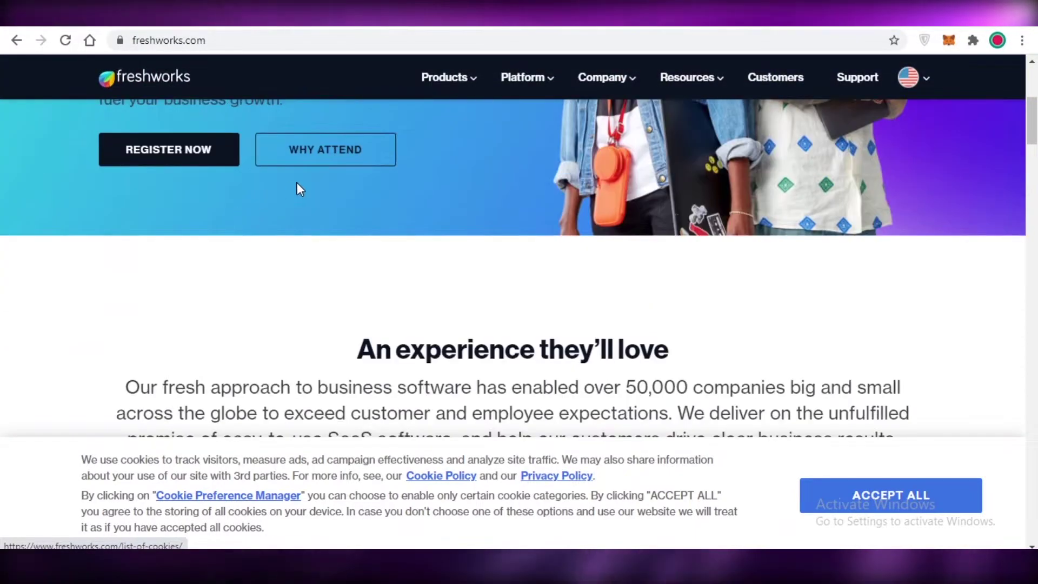
pyautogui.scroll(6, 297, 182)
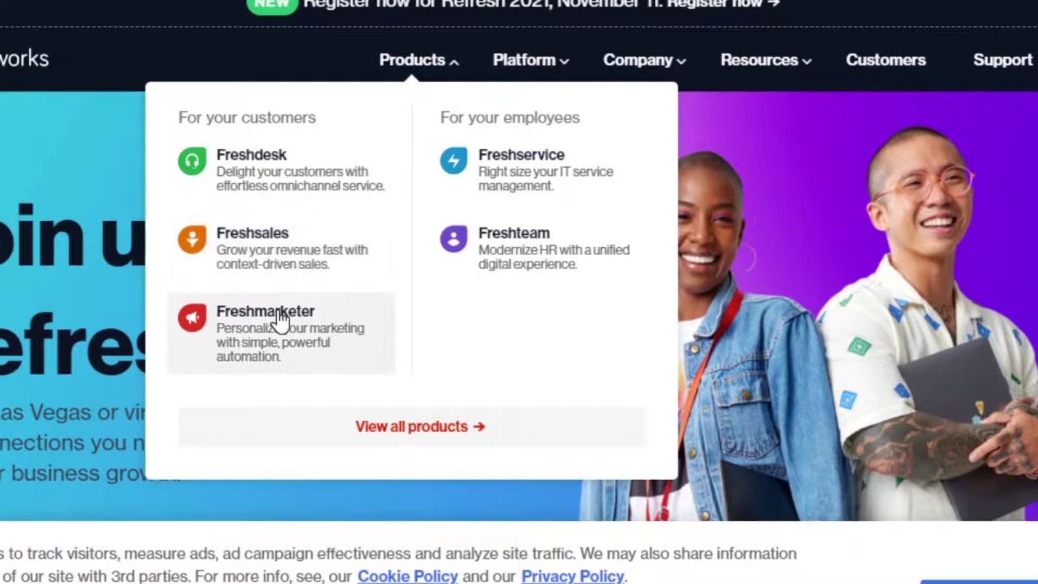
# Step: Open the Freshsales product page and look through its features
pyautogui.click(240, 274)
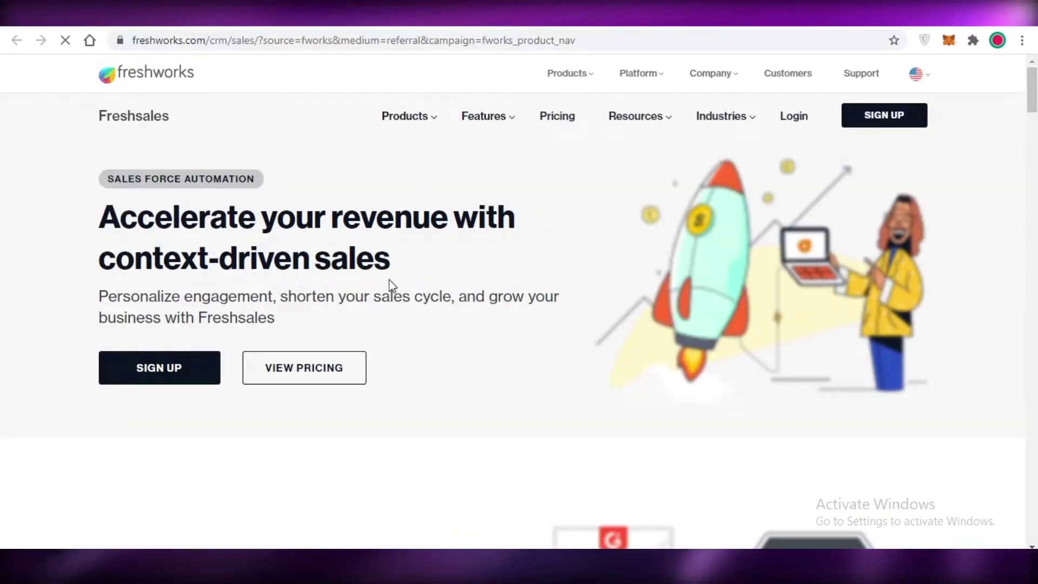
pyautogui.scroll(-1, 391, 285)
pyautogui.scroll(-1, 378, 243)
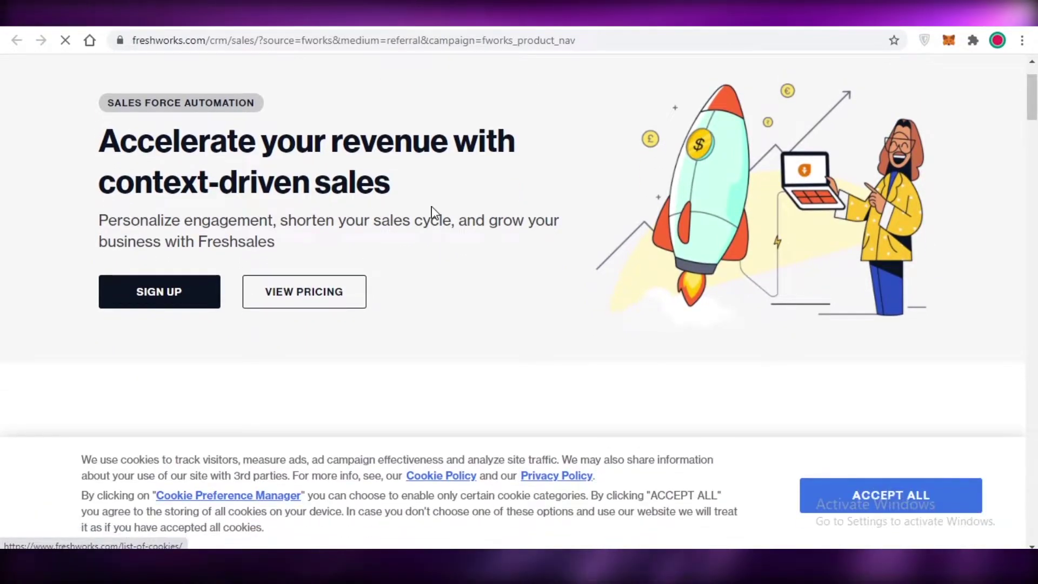
pyautogui.scroll(-2, 424, 205)
pyautogui.scroll(-5, 419, 216)
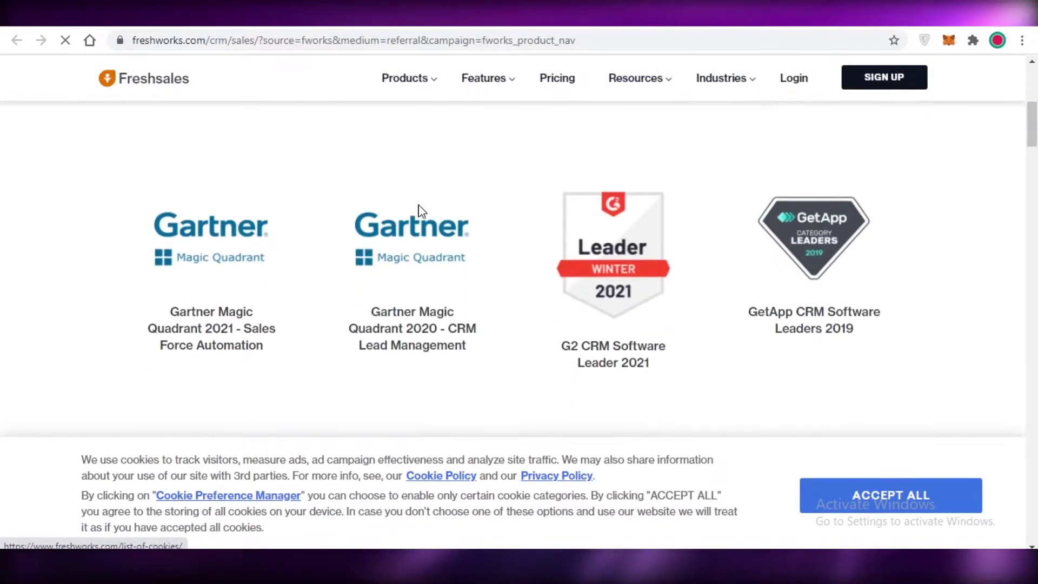
pyautogui.scroll(-3, 561, 231)
pyautogui.scroll(2, 560, 236)
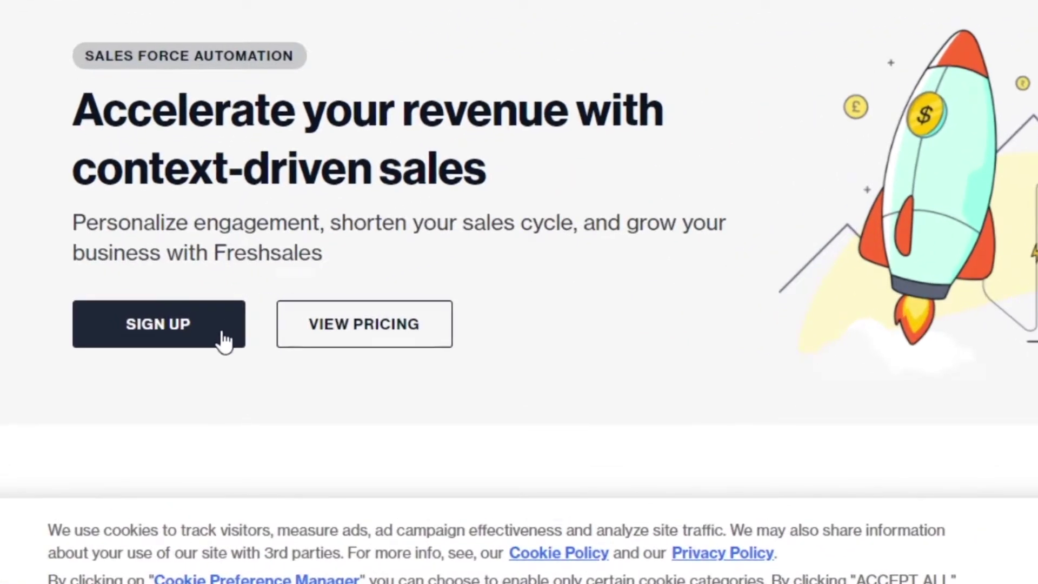
# Step: Sign up for the 21-day Freshsales free trial
pyautogui.click(224, 341)
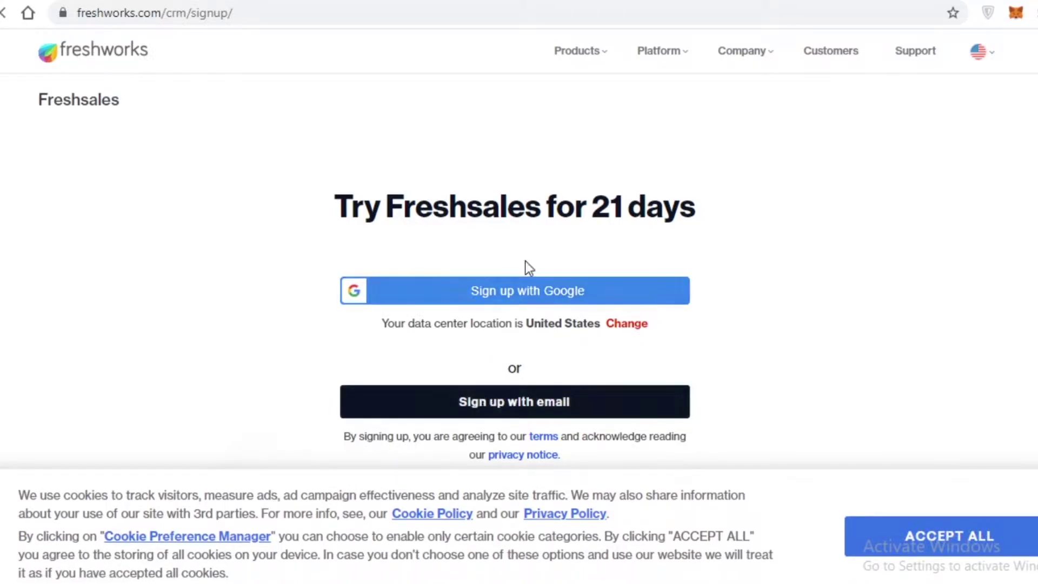
pyautogui.scroll(-4, 523, 276)
pyautogui.scroll(4, 503, 290)
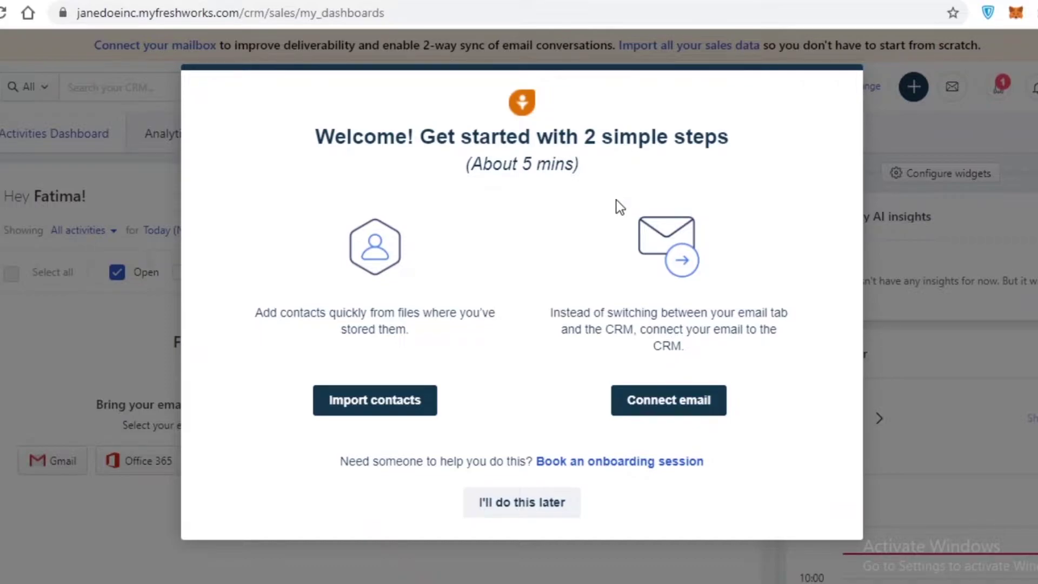
# Step: Skip the welcome dialog's import-contacts and connect-email setup steps
pyautogui.click(524, 504)
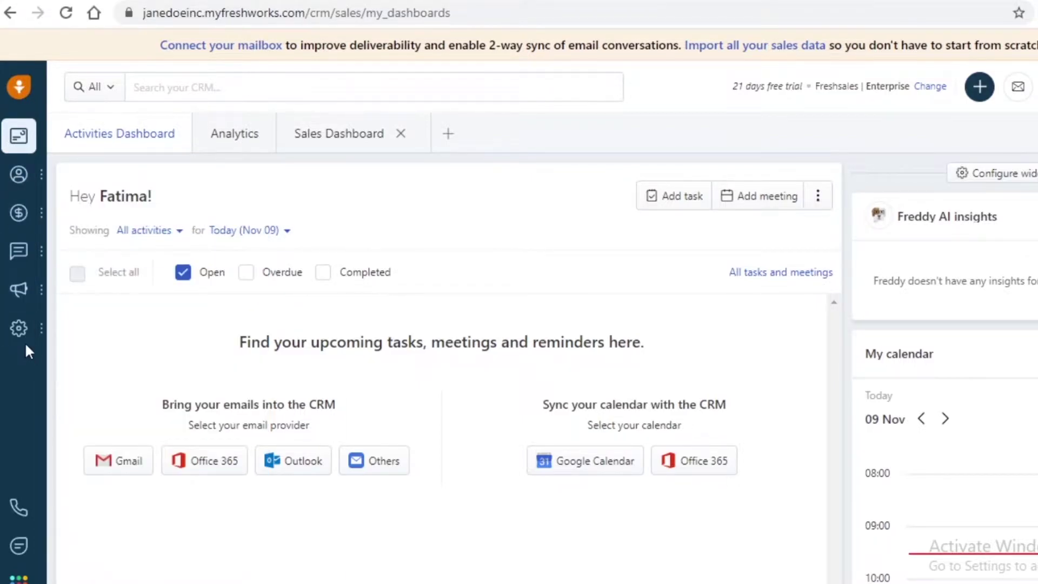
pyautogui.moveTo(19, 289)
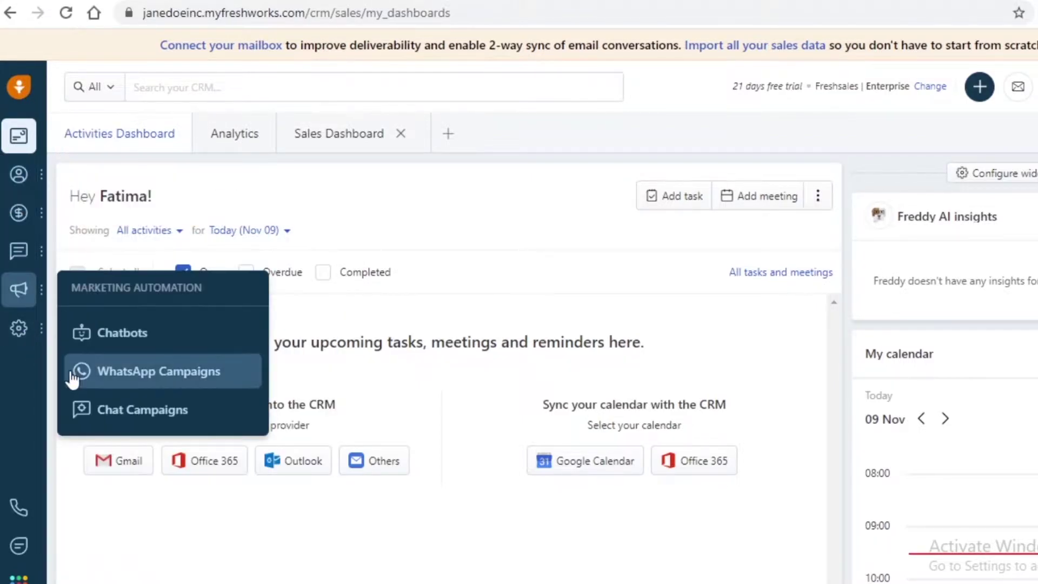
# Step: Look through the account profile menu and the What's new panel
pyautogui.click(1014, 98)
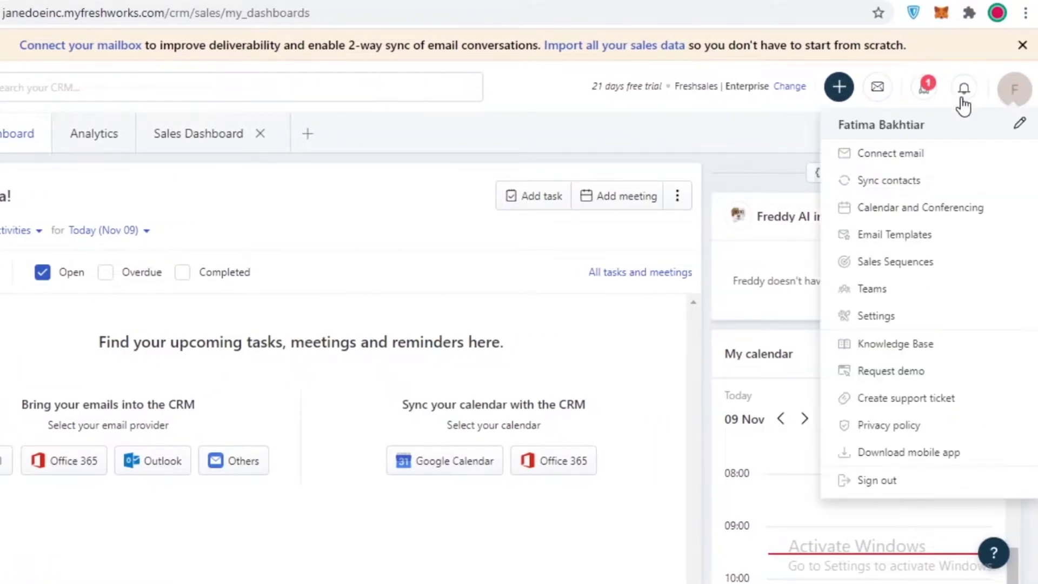
pyautogui.click(941, 85)
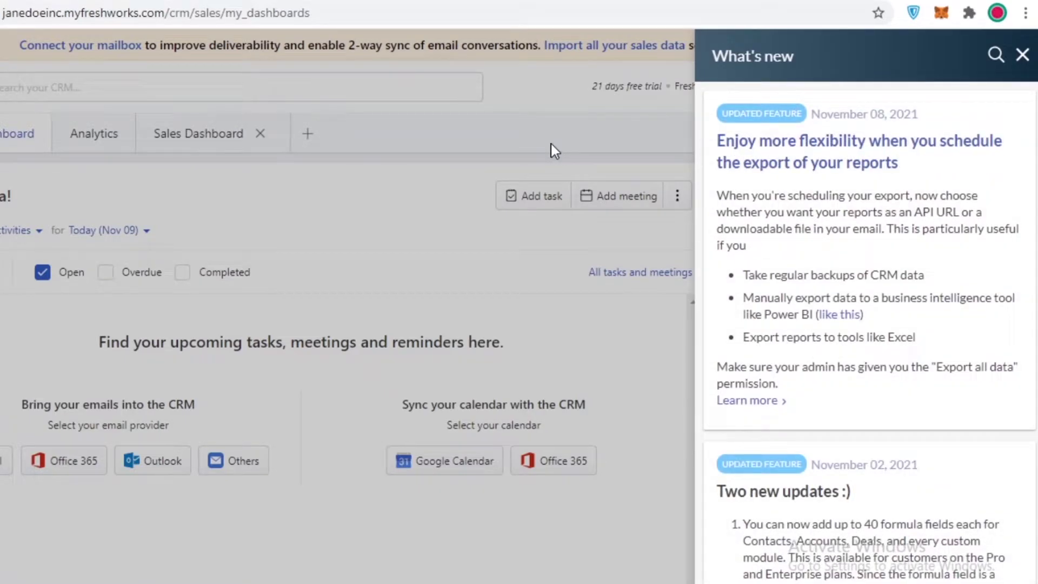
pyautogui.click(551, 144)
# Step: Dismiss the Connect your mailbox banner and view the subscription plan options
pyautogui.tripleClick(660, 89)
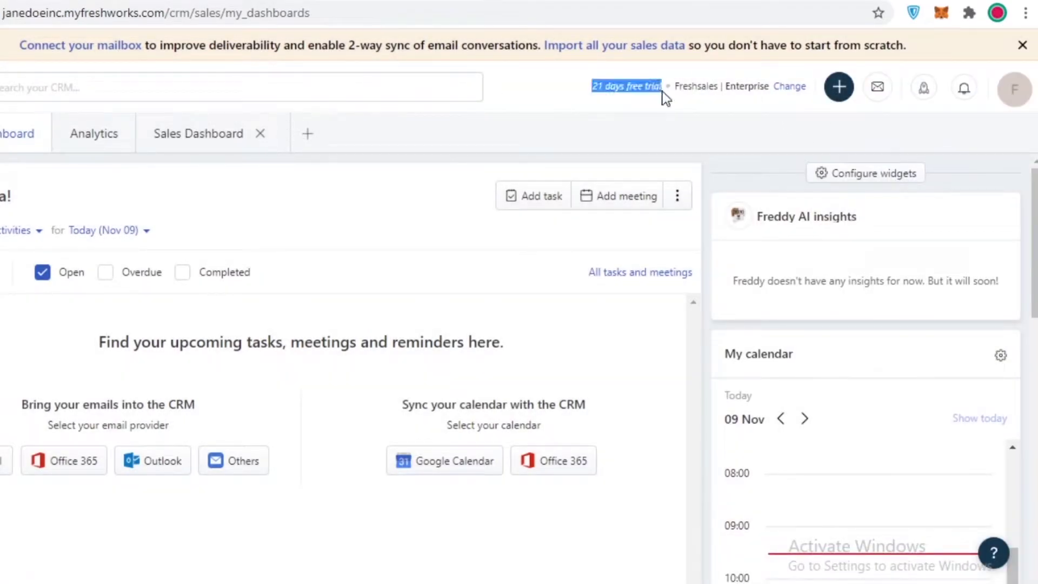
pyautogui.click(645, 89)
pyautogui.click(1022, 45)
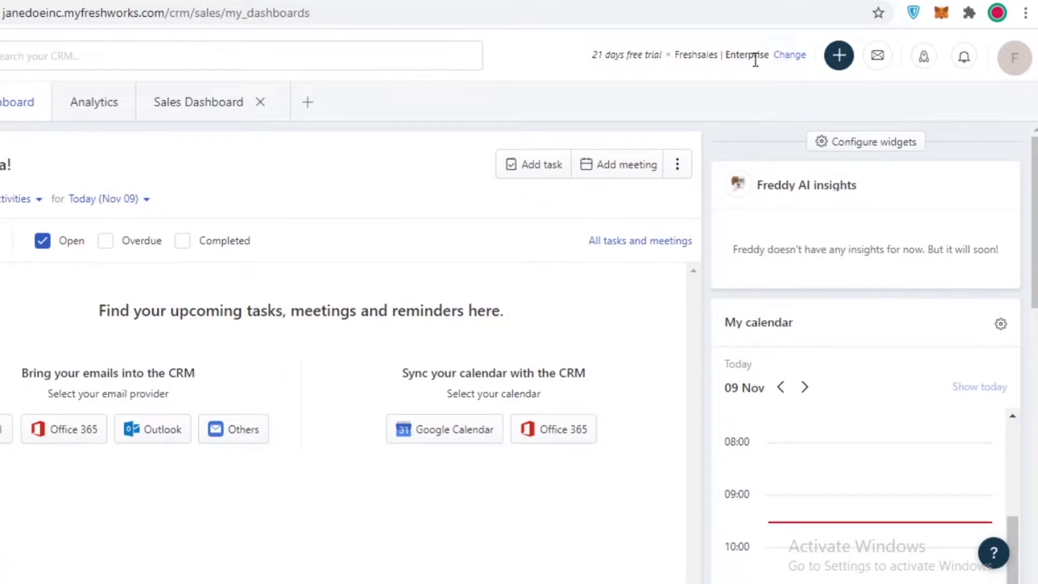
pyautogui.click(791, 56)
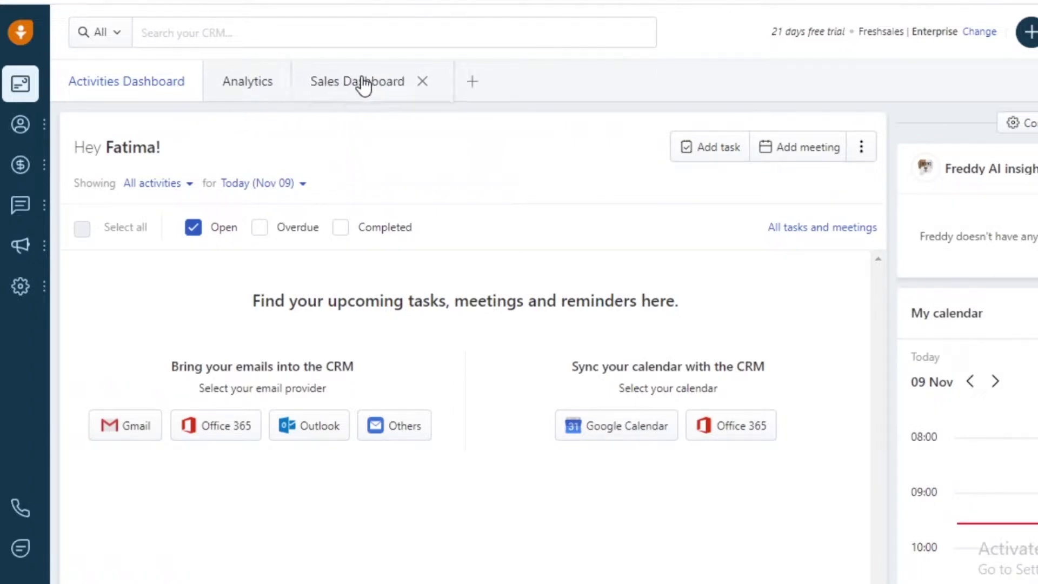
# Step: Add a Sales Forecast report tab from Popular reports next to Sales Dashboard
pyautogui.click(474, 91)
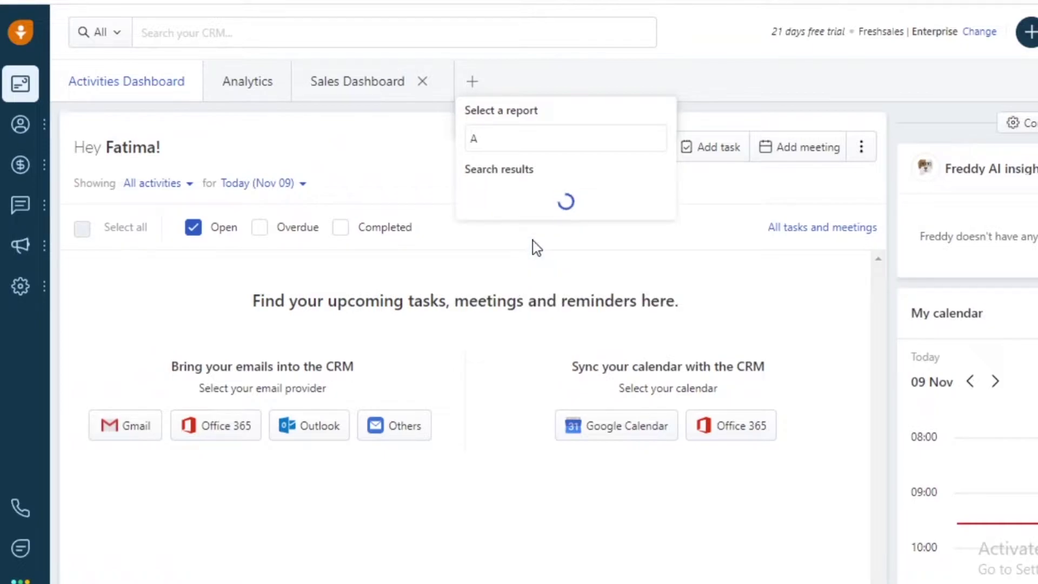
pyautogui.press('BackSpace')
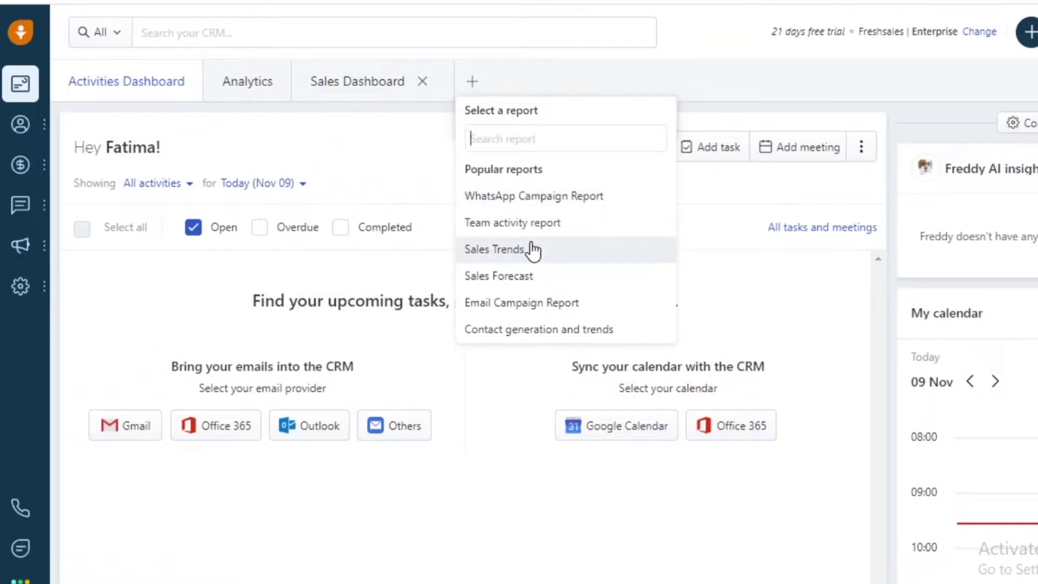
pyautogui.click(539, 282)
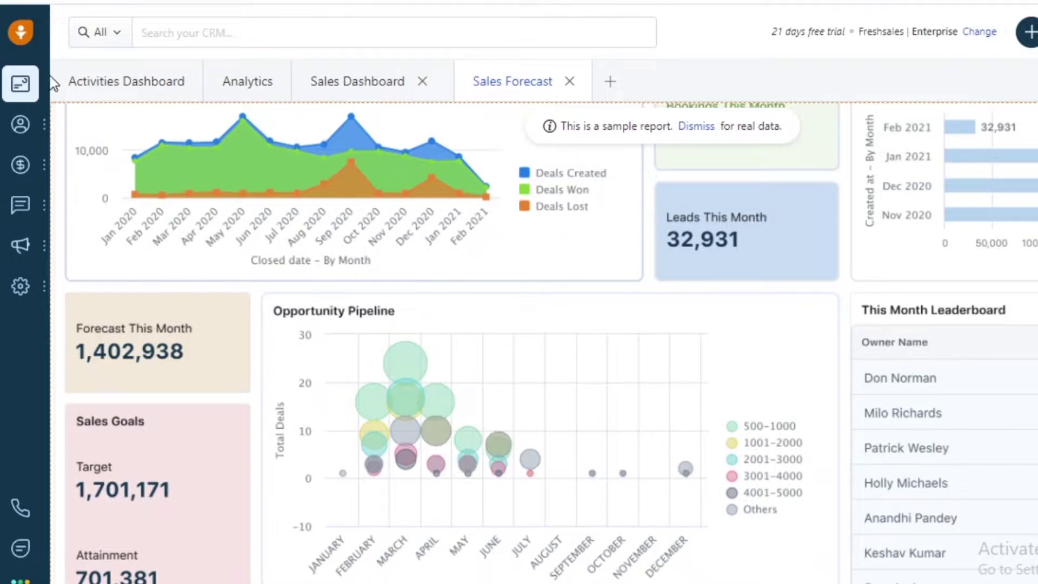
pyautogui.moveTo(9, 142)
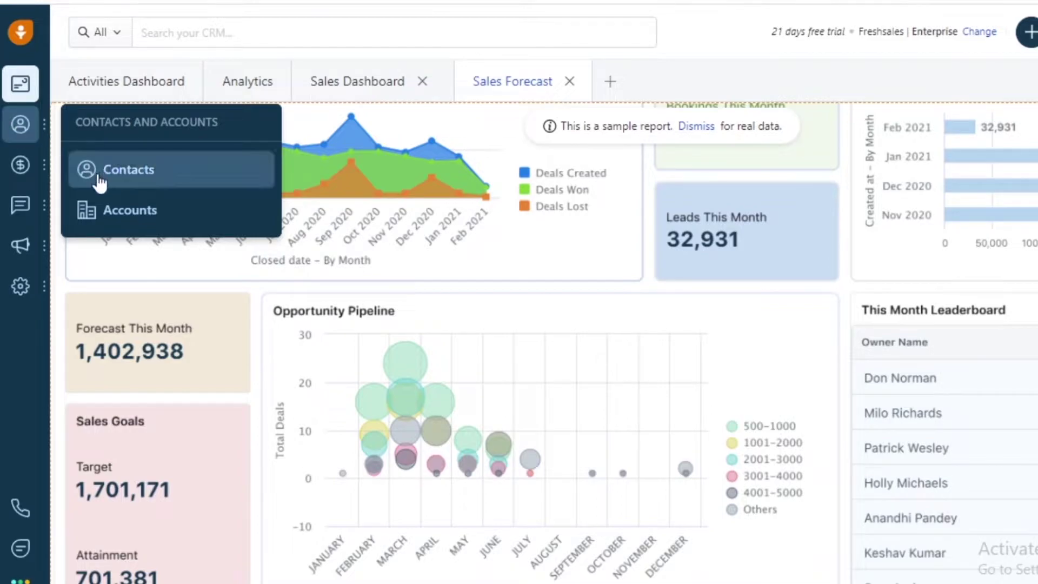
# Step: Show the My Contacts list and the quick-add menu for records, activities and emails
pyautogui.click(144, 167)
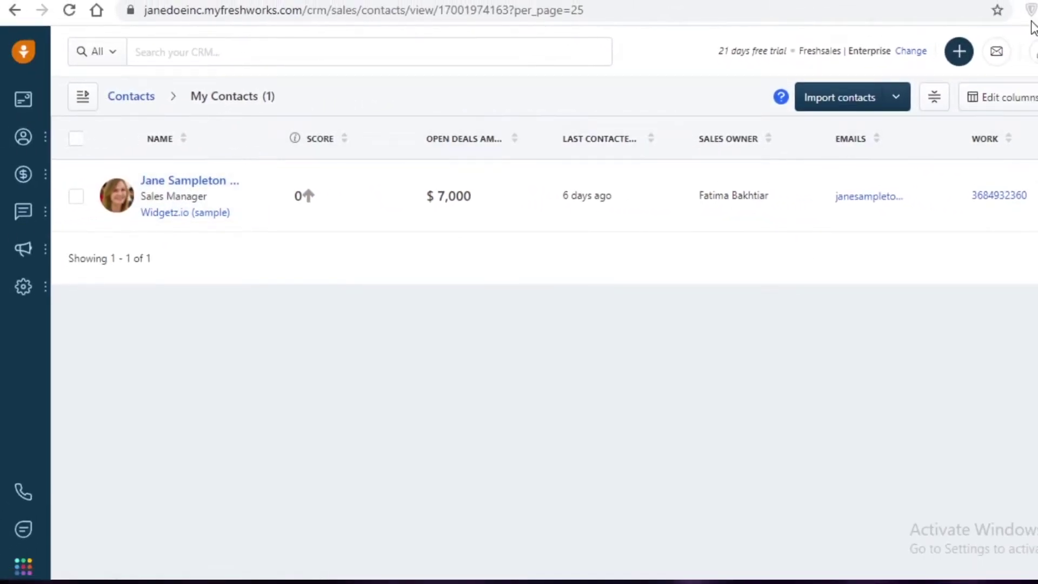
pyautogui.click(958, 54)
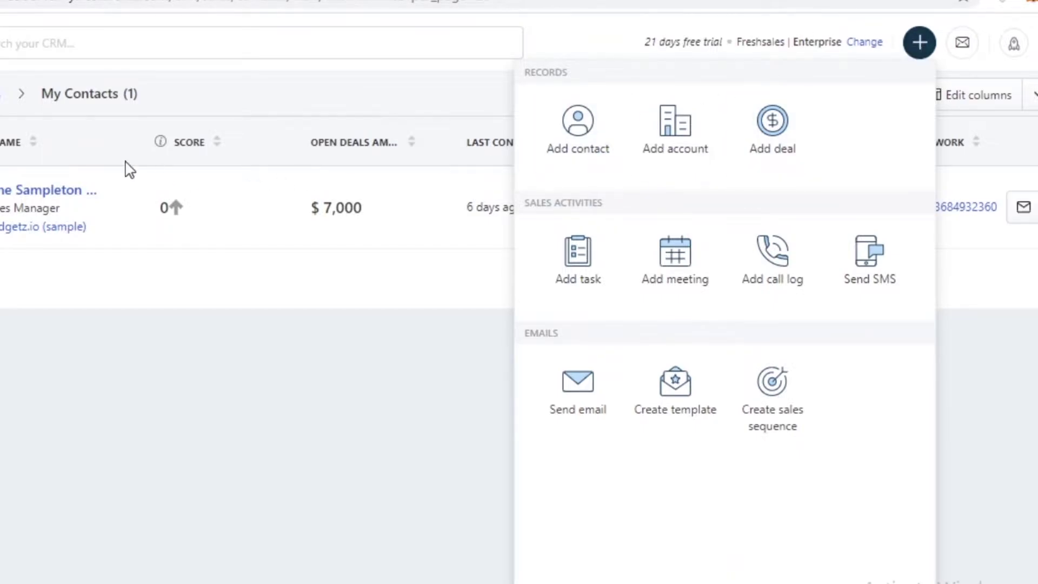
# Step: Show the My Accounts list with Widgetz.io and close the 'What is an account?' popover
pyautogui.moveTo(28, 140)
pyautogui.click(129, 223)
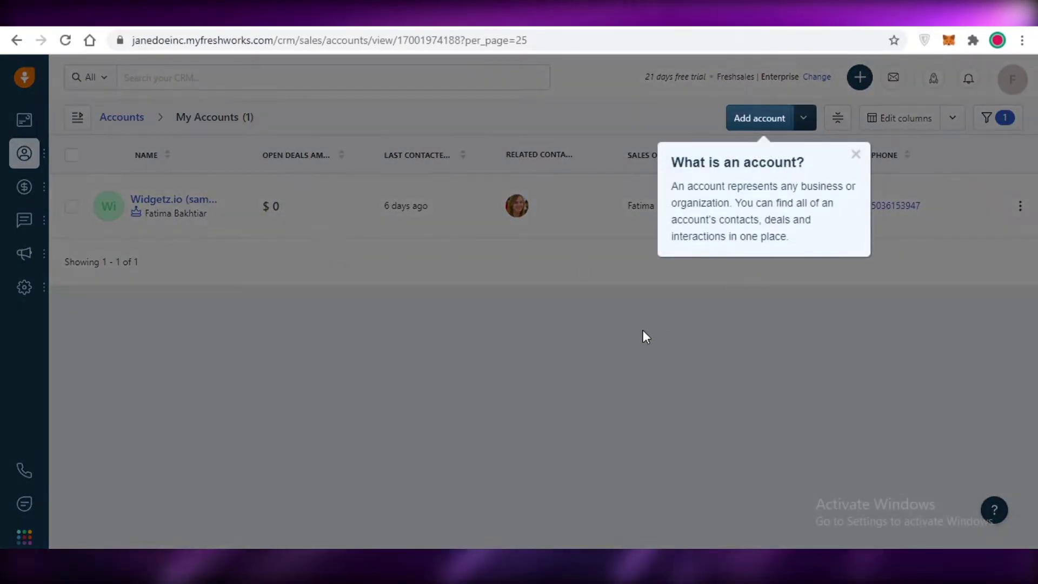
pyautogui.click(816, 146)
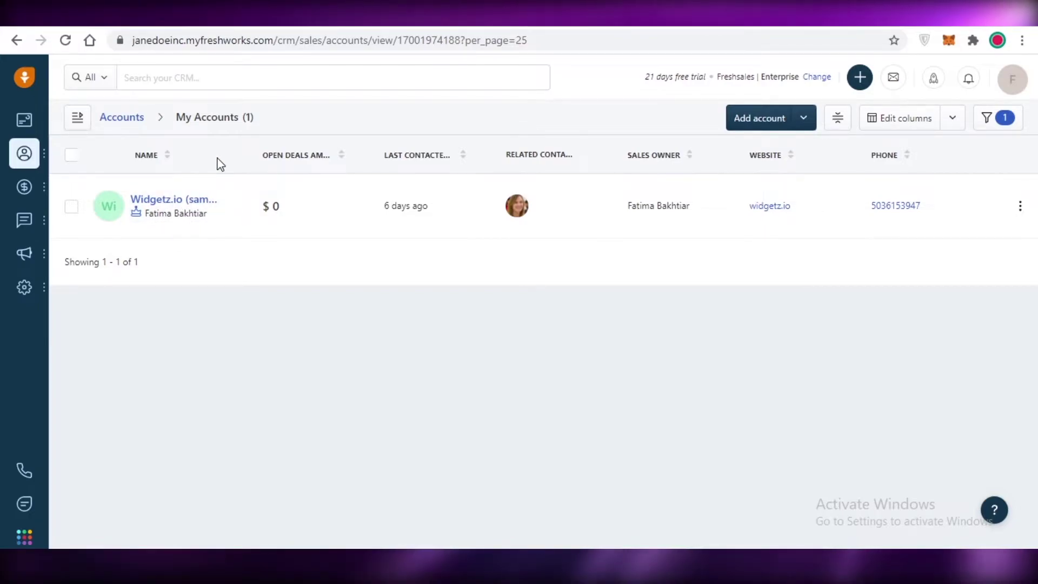
pyautogui.moveTo(35, 213)
pyautogui.moveTo(28, 195)
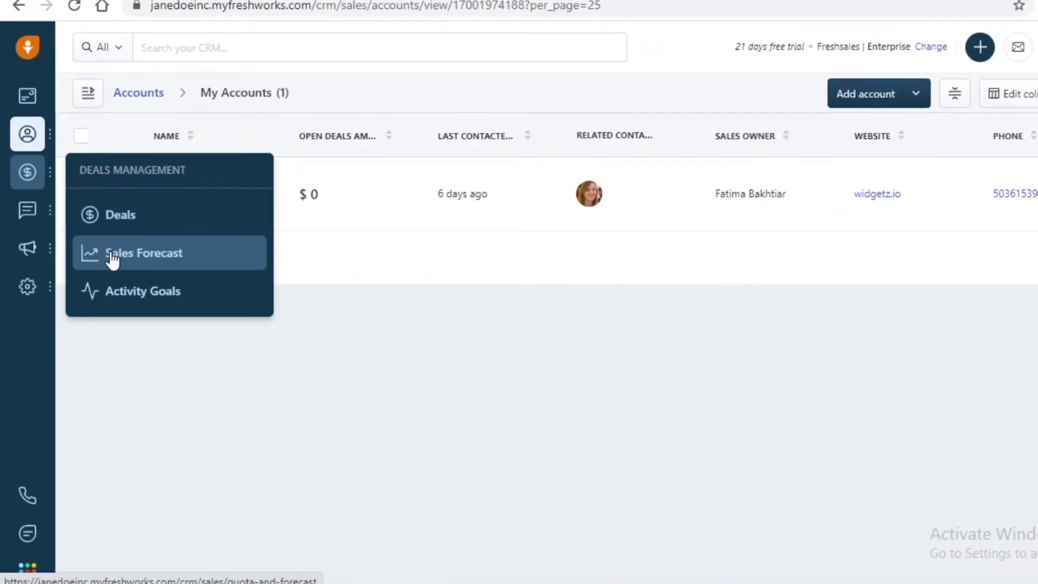
# Step: View the Open Deals funnel and the $7,000 Gold plan (sample) deal's quick actions
pyautogui.click(140, 237)
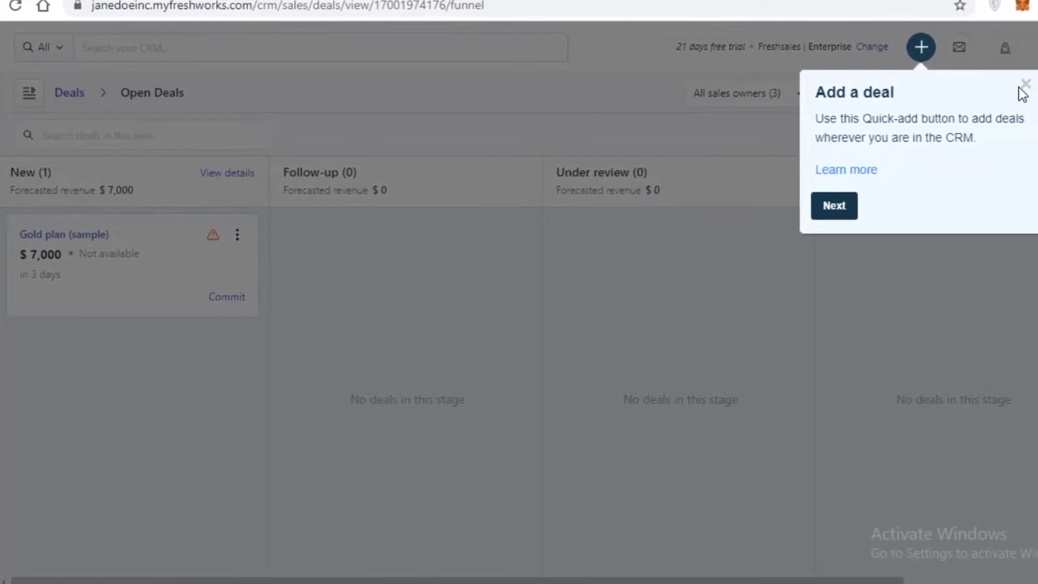
pyautogui.click(1022, 88)
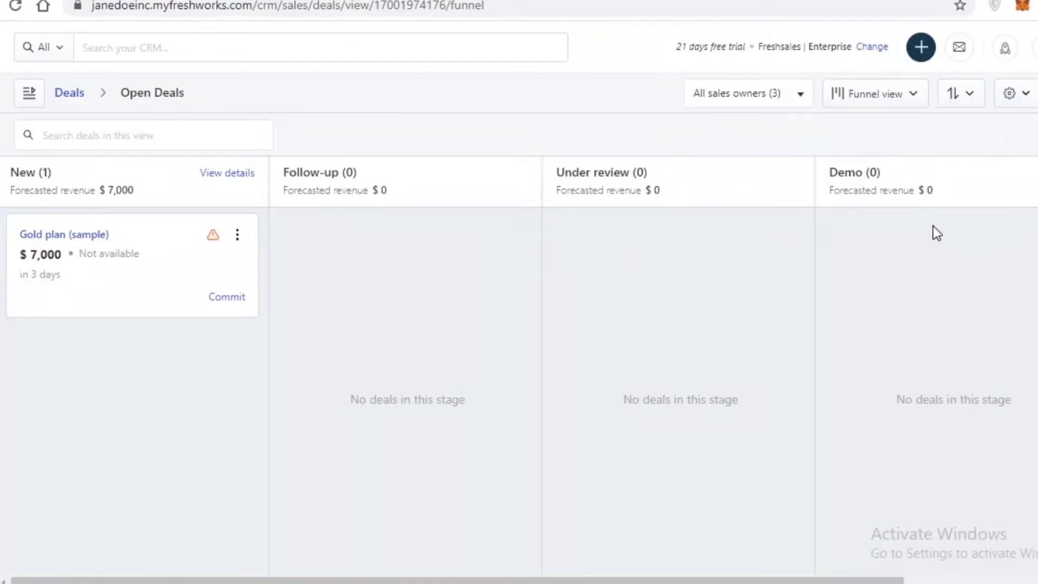
pyautogui.moveTo(727, 578); pyautogui.dragTo(1000, 565)
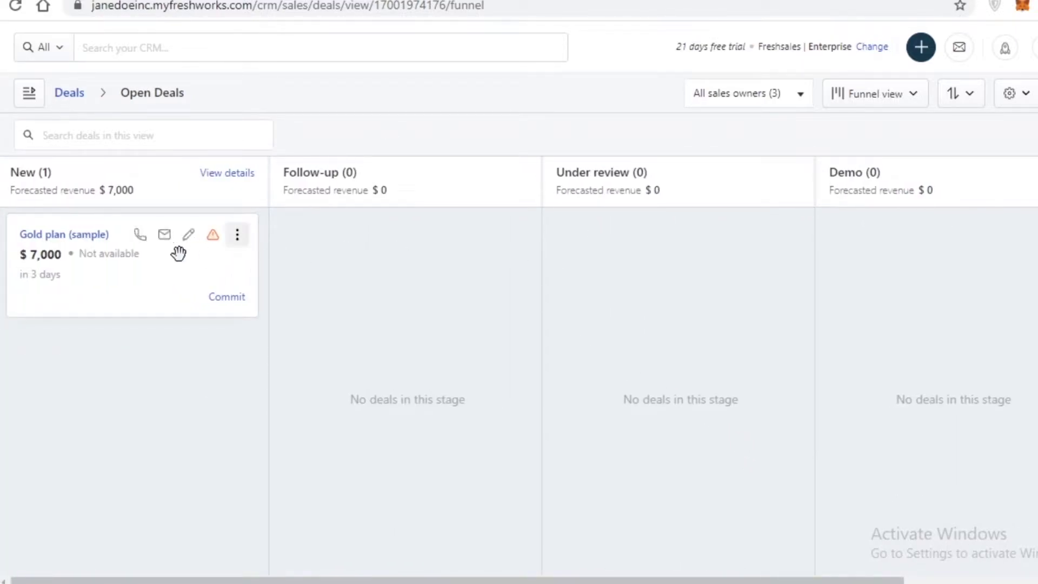
pyautogui.moveTo(233, 252)
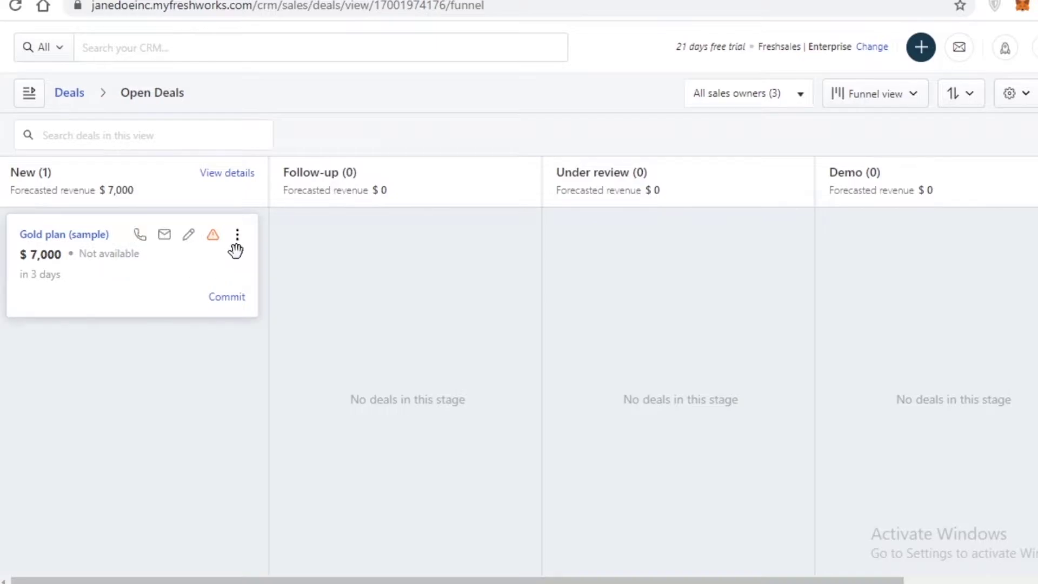
# Step: Review the team Sales Forecast, then go to Sales Conversations
pyautogui.moveTo(21, 172)
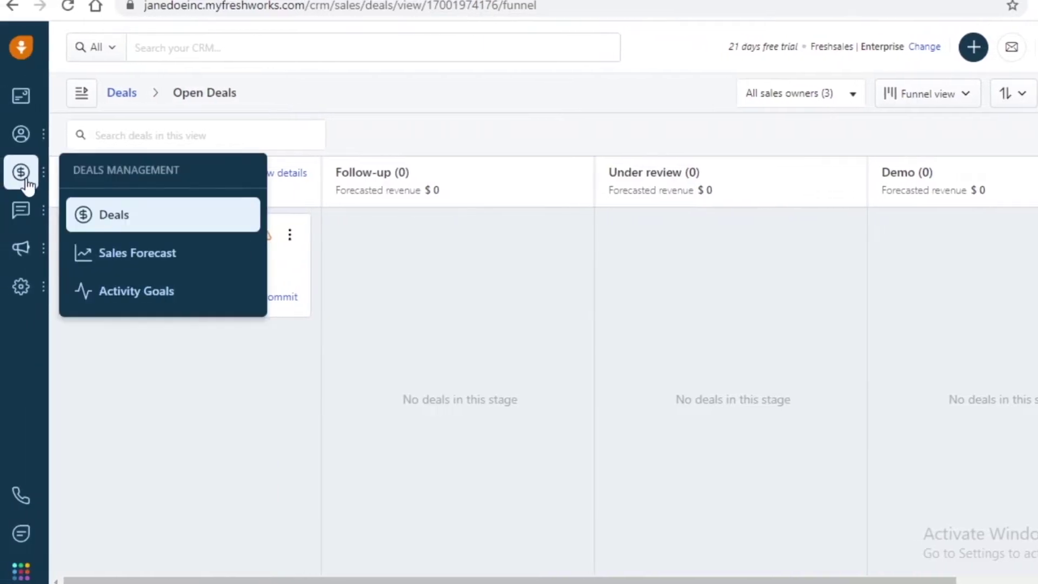
pyautogui.click(132, 253)
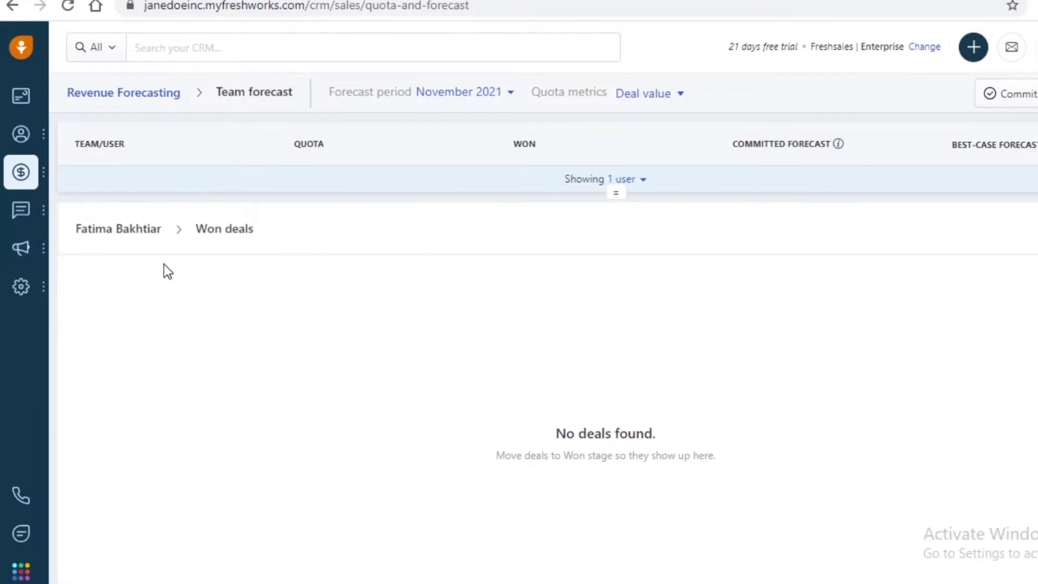
pyautogui.moveTo(26, 208)
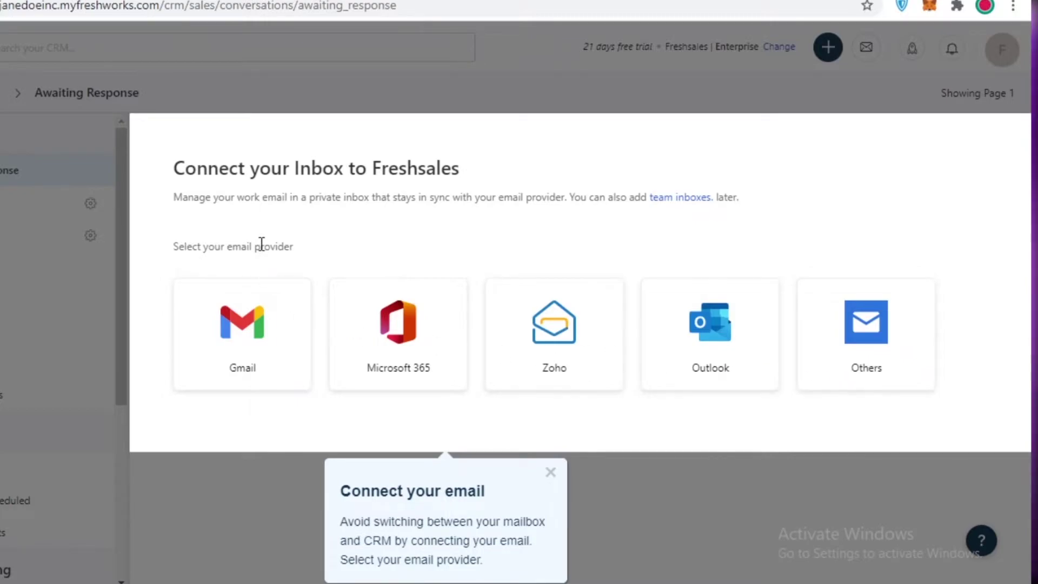
# Step: Dismiss the Connect your email tip and view the Bulk Email metrics
pyautogui.click(0, 216)
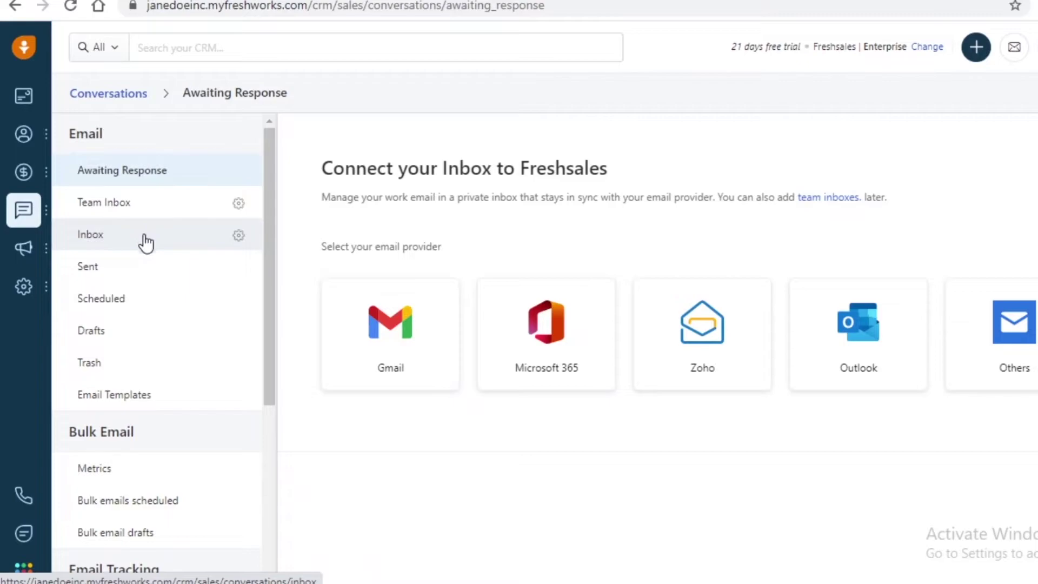
pyautogui.scroll(-2, 156, 265)
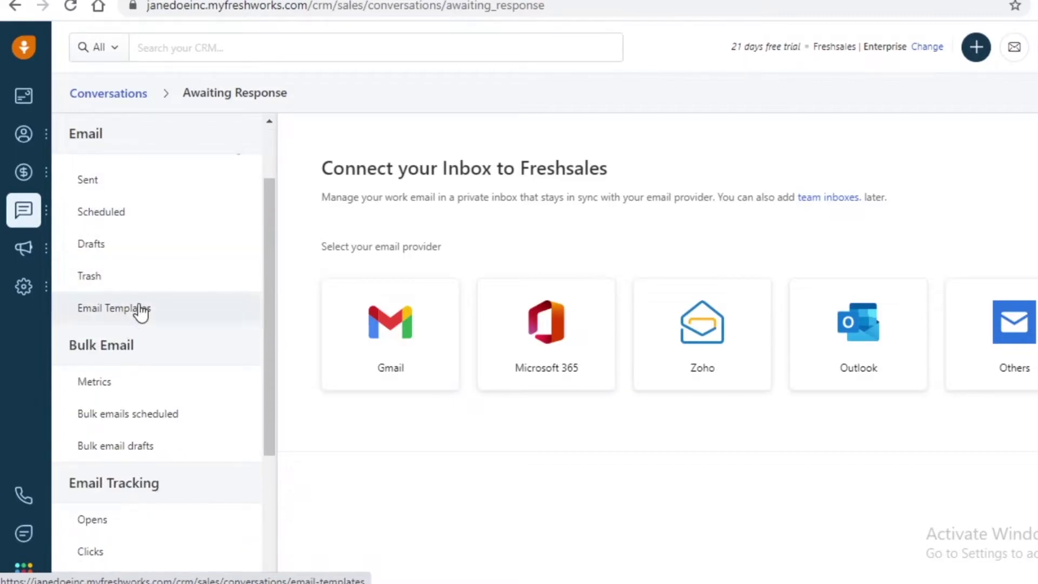
pyautogui.scroll(-4, 140, 313)
pyautogui.click(101, 178)
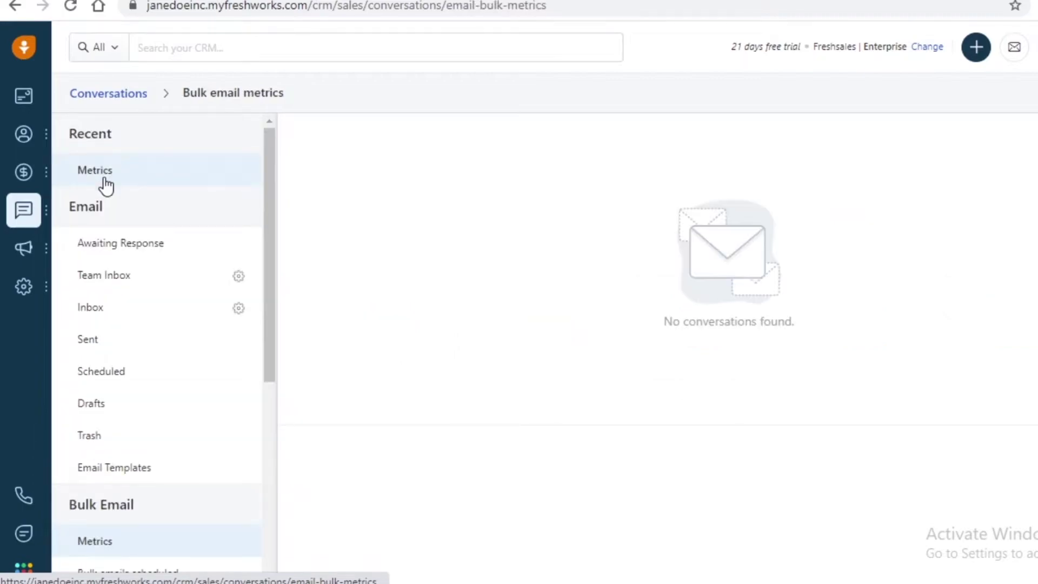
# Step: Check the bulk email drafts, then the Email Tracking Opens list
pyautogui.scroll(-5, 146, 363)
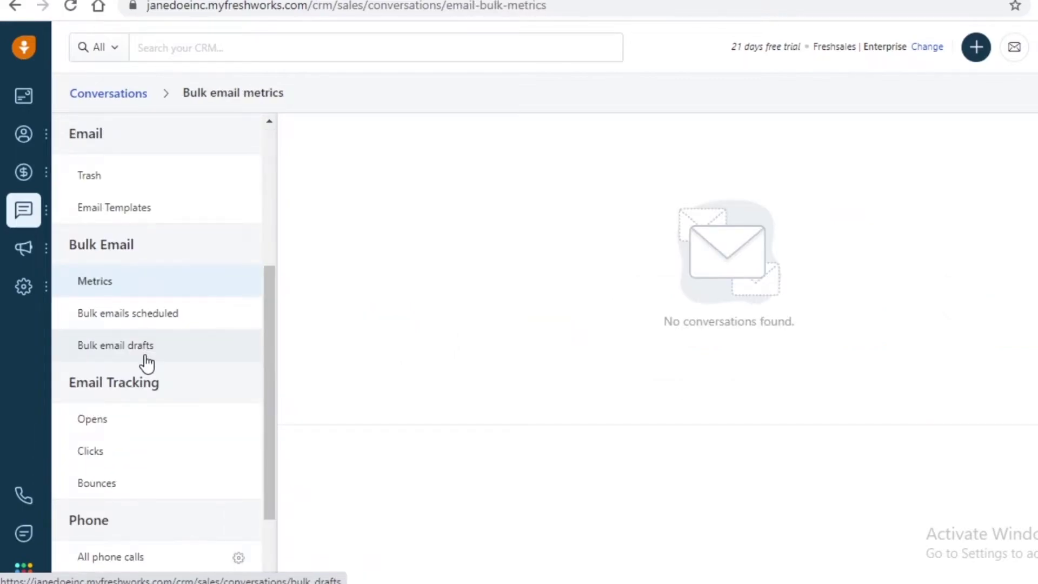
pyautogui.click(173, 358)
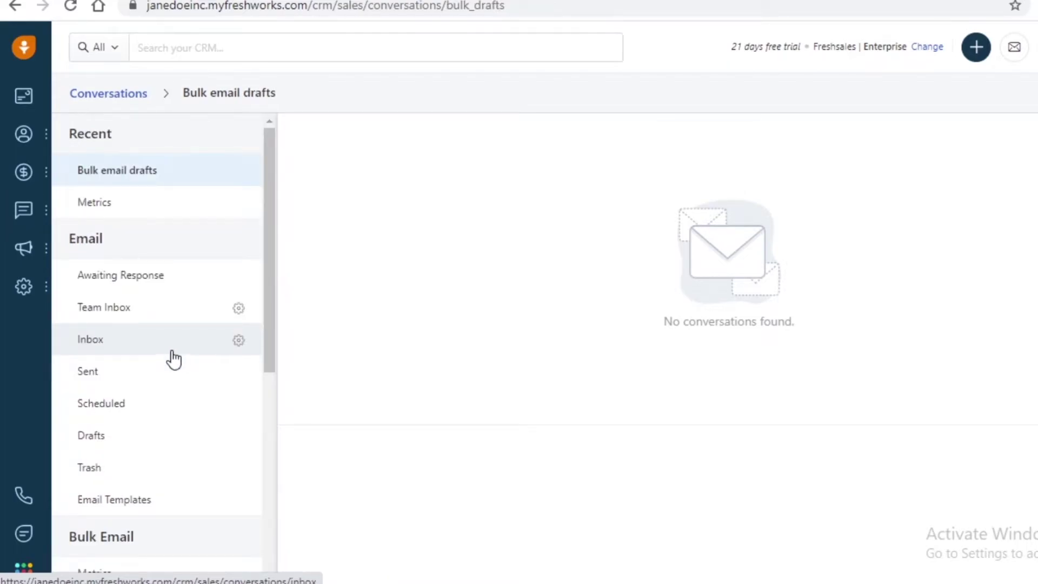
pyautogui.scroll(-6, 173, 352)
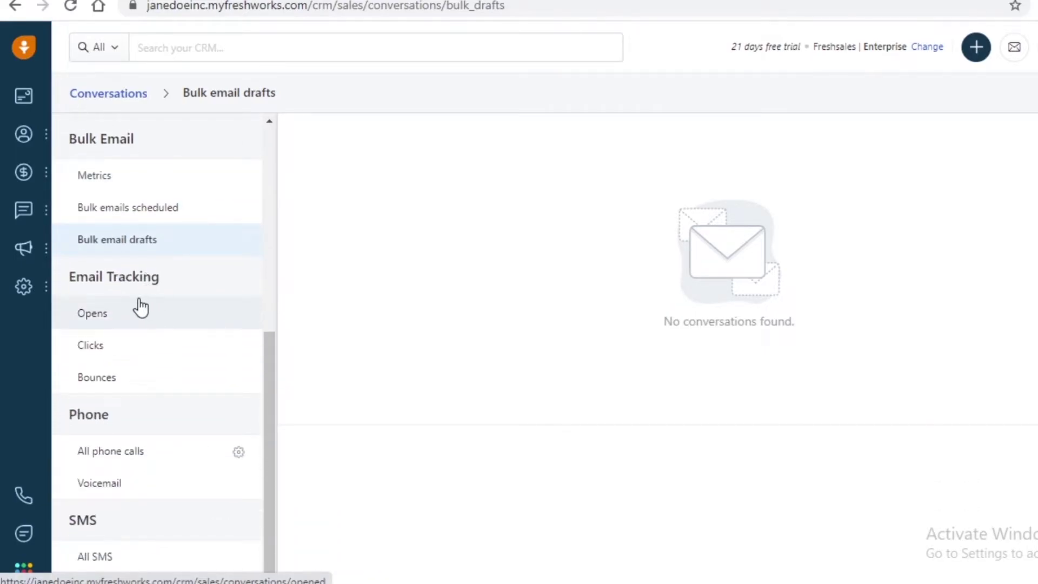
pyautogui.click(138, 303)
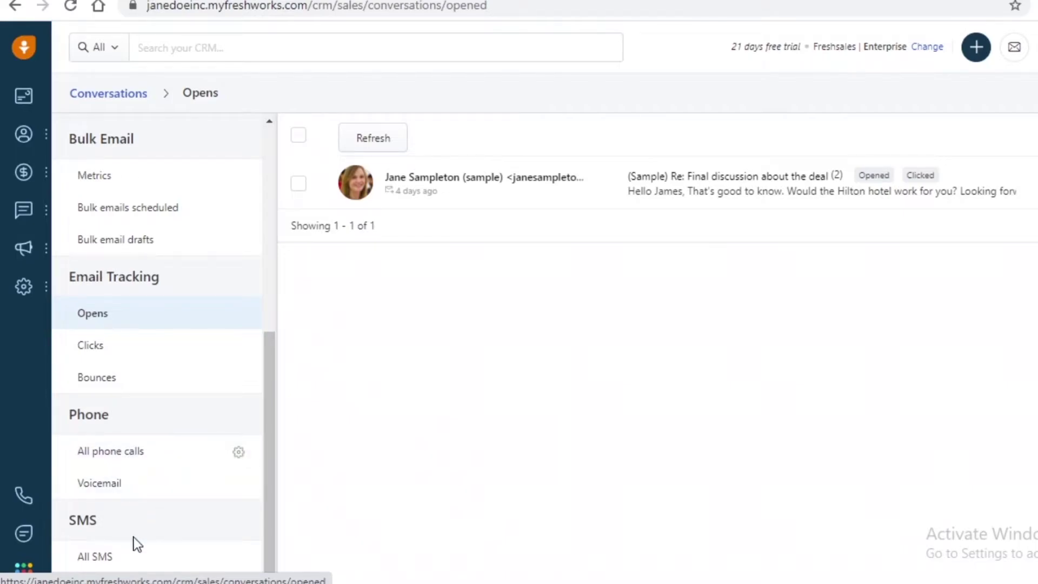
pyautogui.moveTo(24, 250)
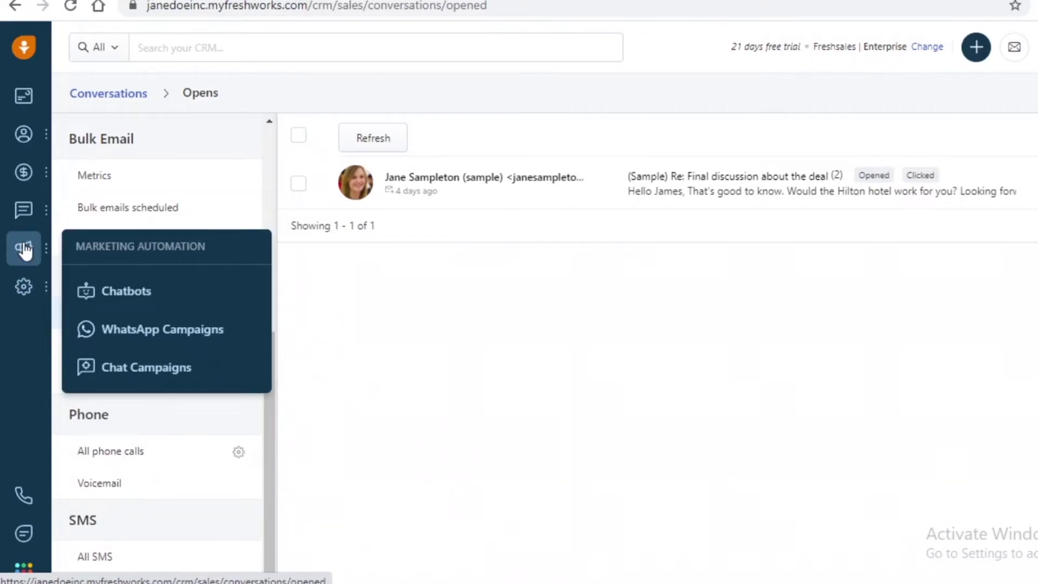
# Step: View the Chatbots page and its custom flows, then the WhatsApp Campaigns page
pyautogui.click(107, 306)
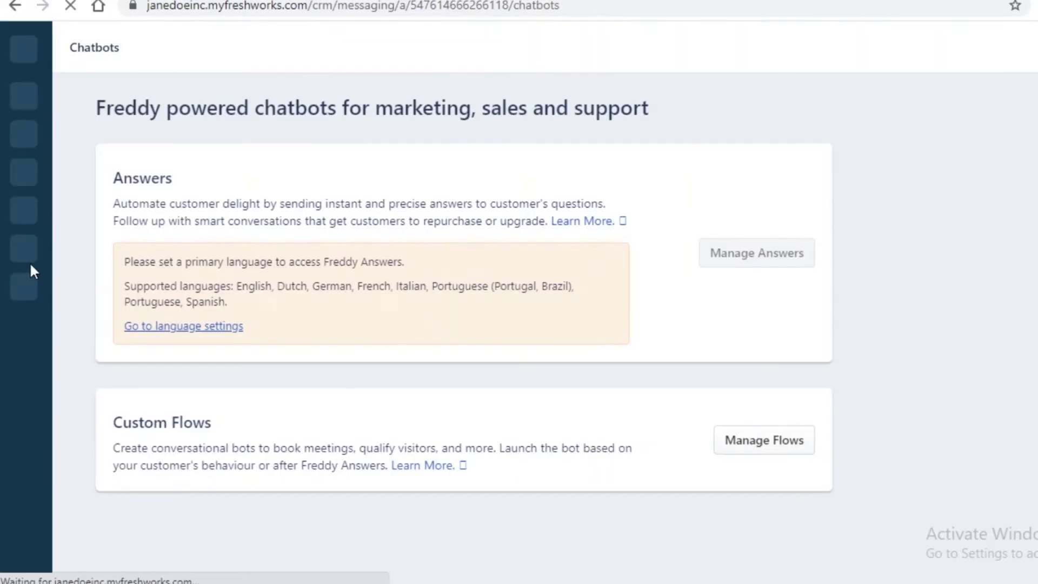
pyautogui.moveTo(31, 264)
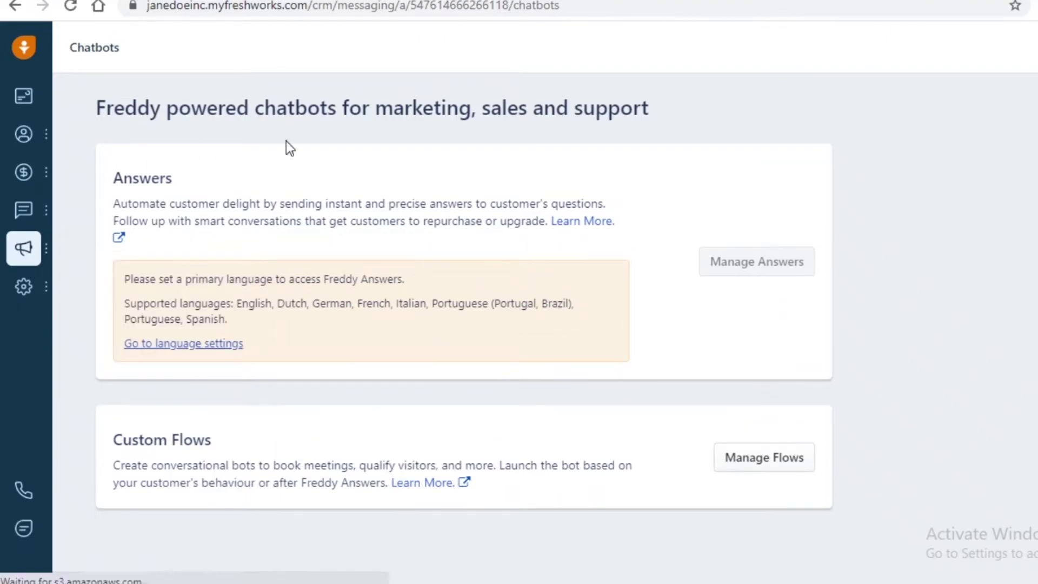
pyautogui.click(760, 464)
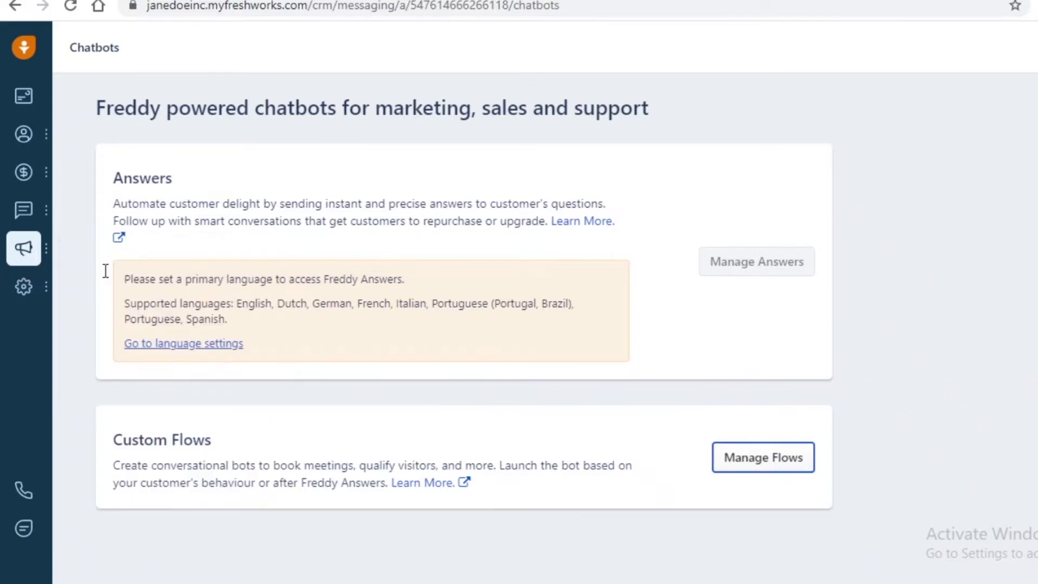
pyautogui.click(144, 330)
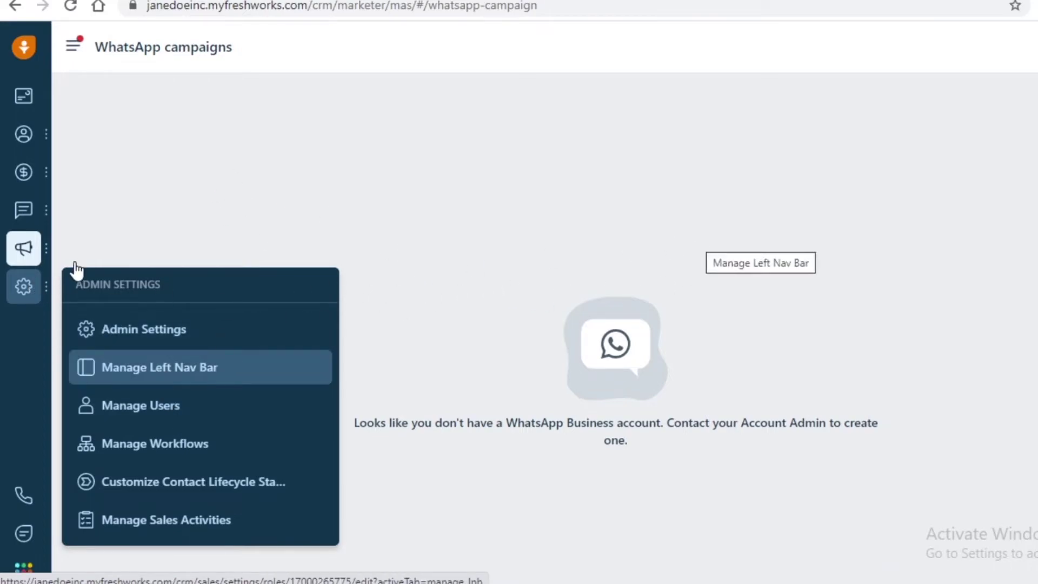
# Step: Browse Admin Settings' Email and Phone options and dismiss the 'Set up your CRM' prompt
pyautogui.click(157, 346)
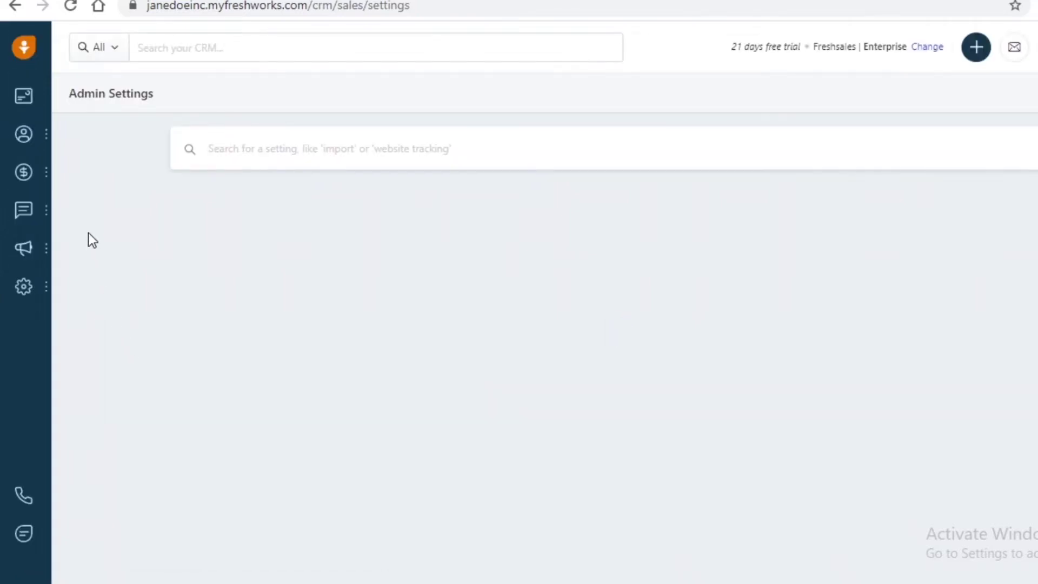
pyautogui.scroll(-2, 97, 259)
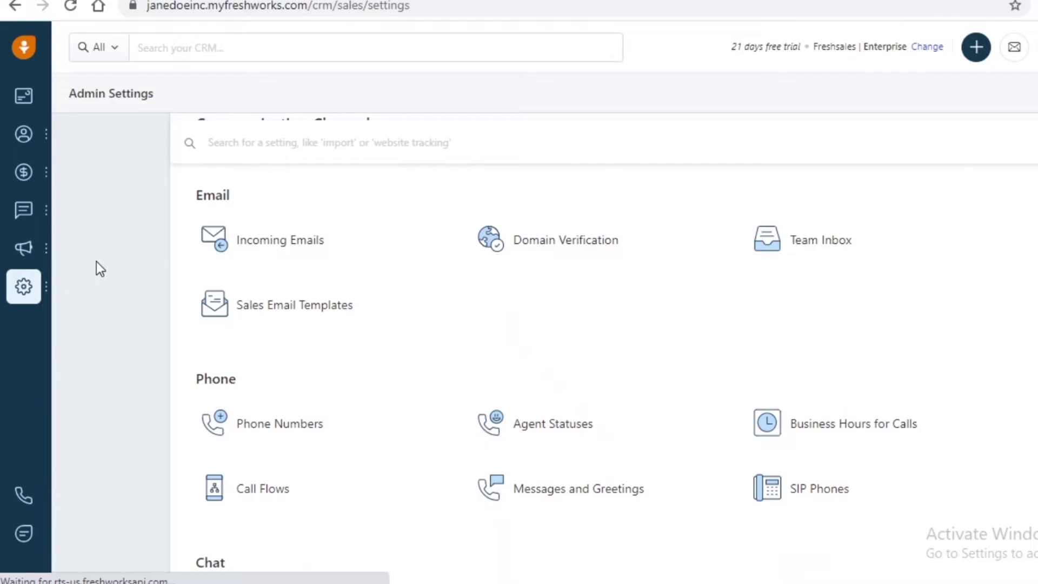
pyautogui.moveTo(43, 303)
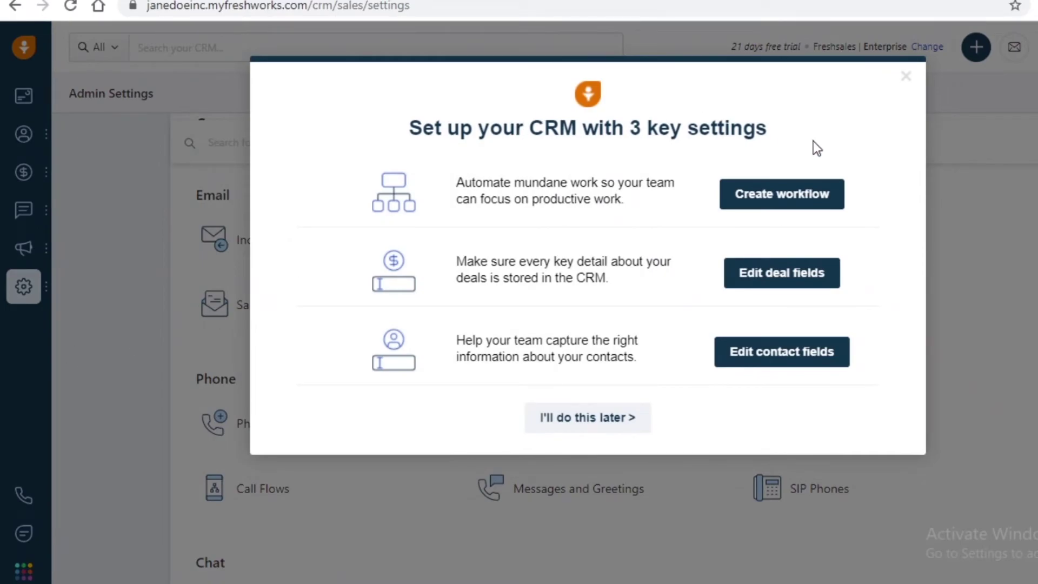
pyautogui.click(2, 235)
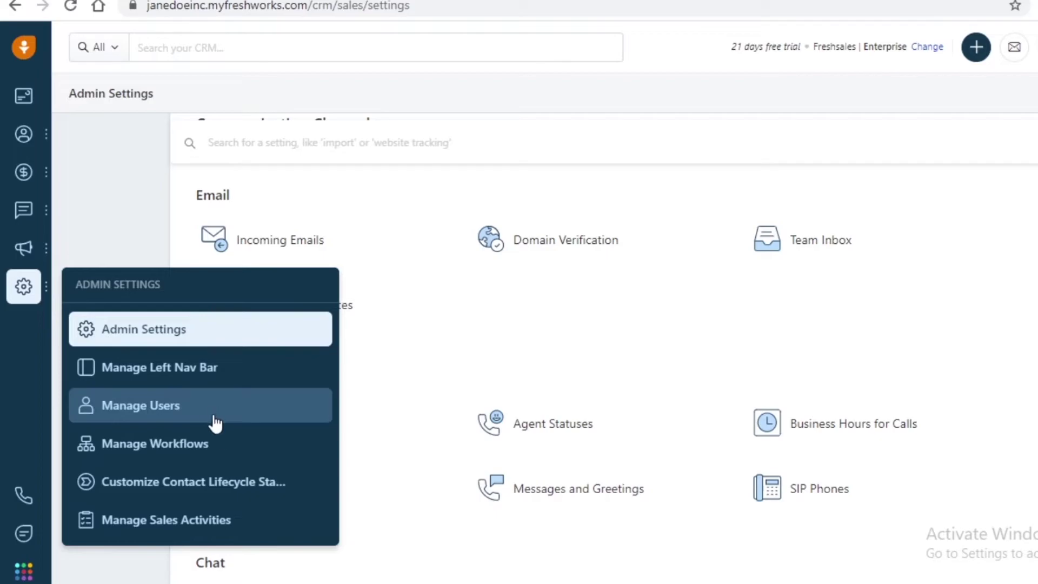
# Step: Start a new workflow named Marketing with the description 'marketing clother'
pyautogui.click(221, 446)
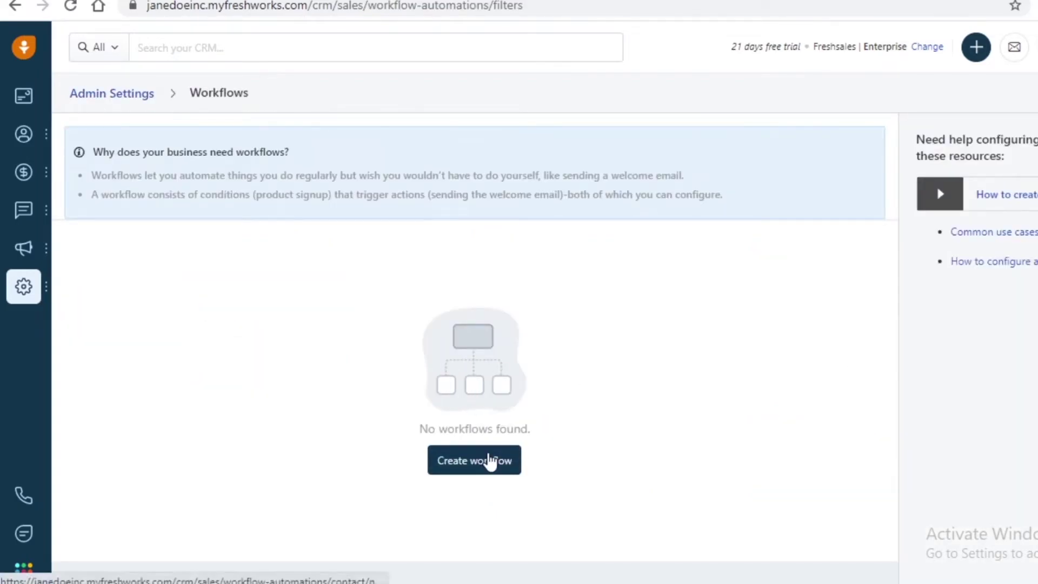
pyautogui.click(491, 460)
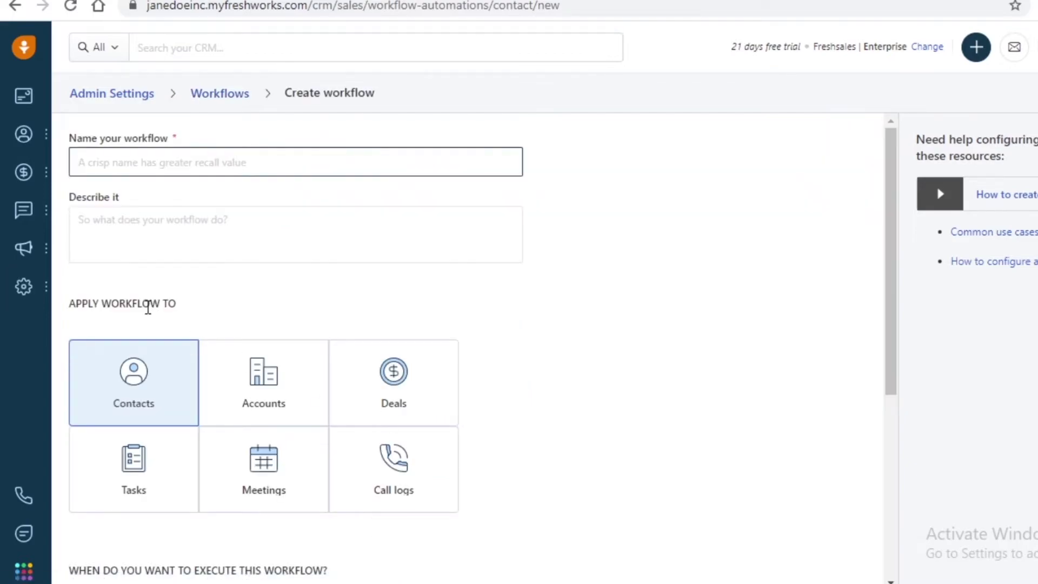
pyautogui.click(193, 157)
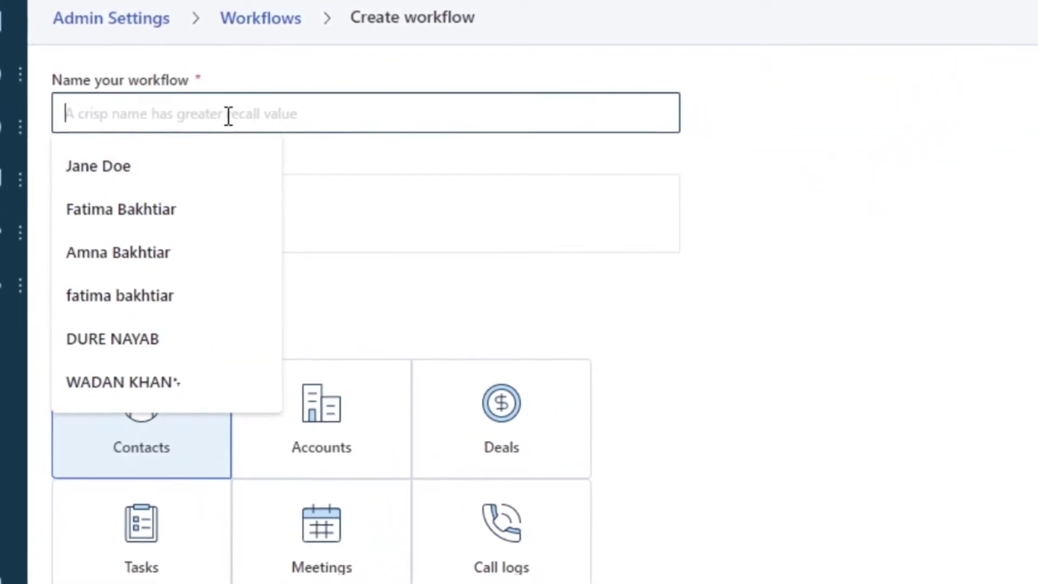
pyautogui.write('Whats')
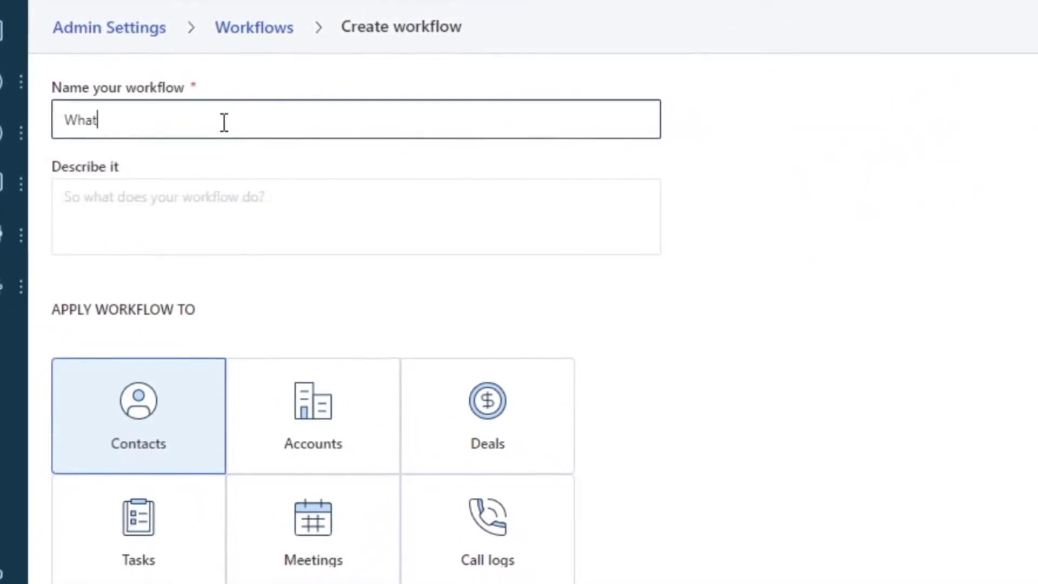
pyautogui.click(222, 204)
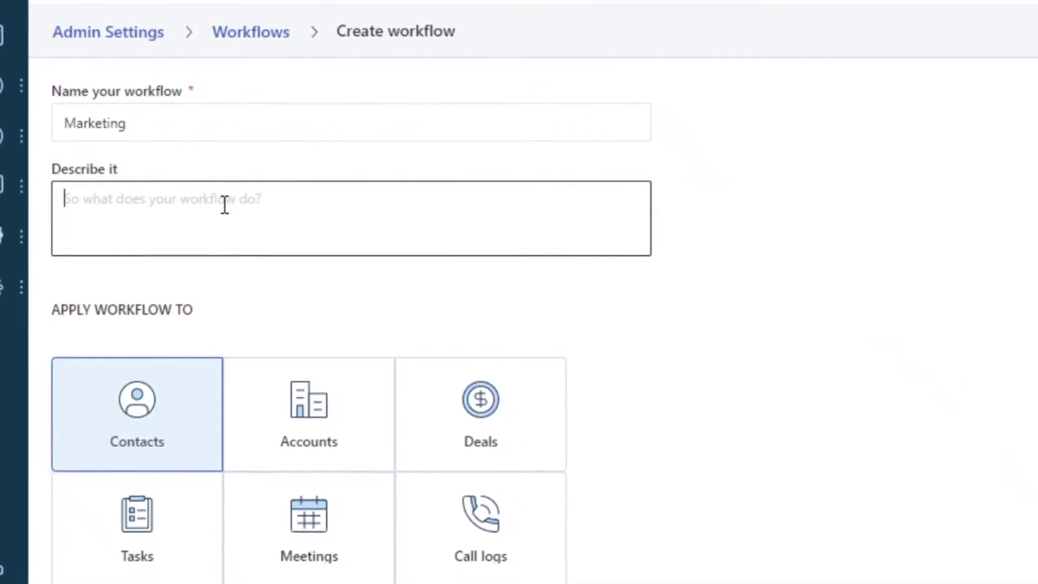
pyautogui.write('askhdskfh')
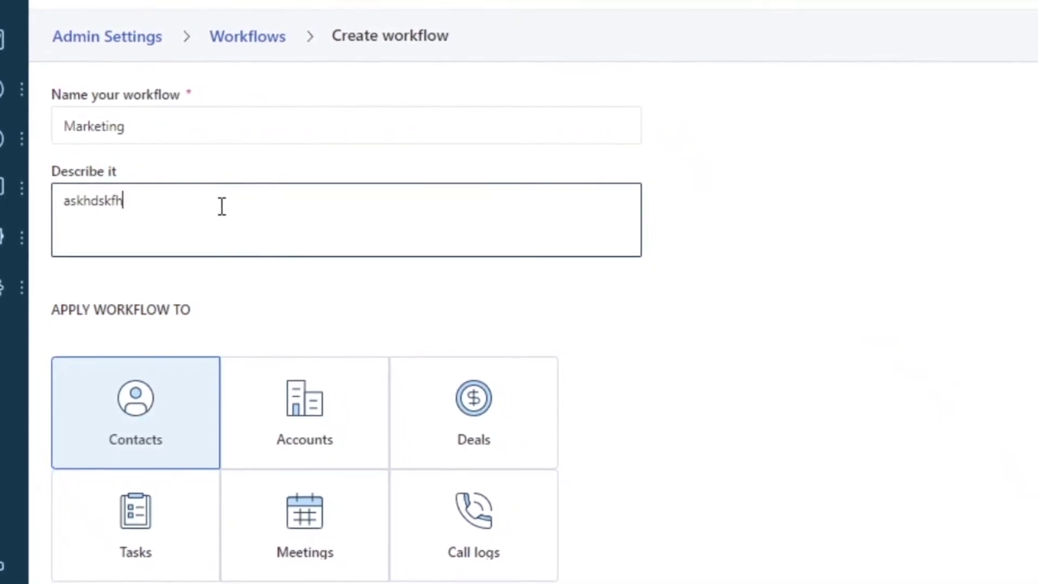
pyautogui.press('BackSpace')
pyautogui.press('BackSpace')
pyautogui.press('BackSpace')
pyautogui.press('BackSpace')
pyautogui.press('BackSpace')
pyautogui.press('BackSpace')
pyautogui.press('BackSpace')
pyautogui.press('BackSpace')
pyautogui.press('BackSpace')
pyautogui.write('marketing clo')
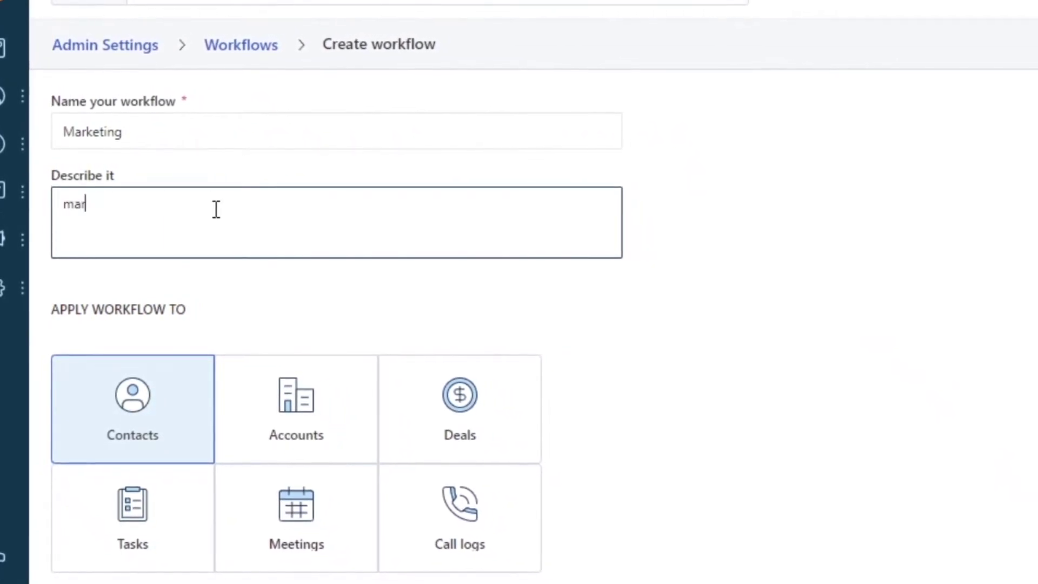
pyautogui.write('ther')
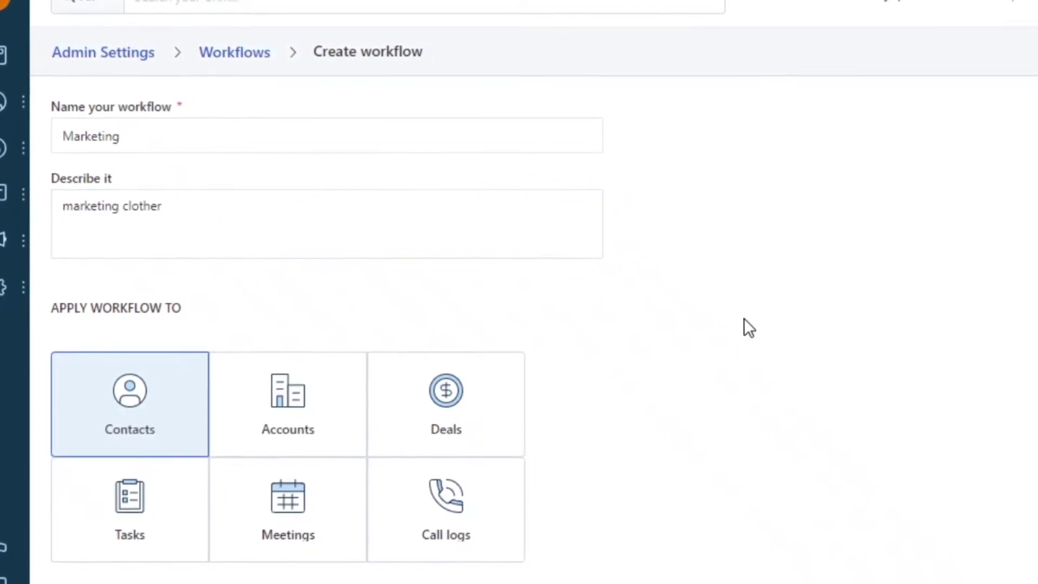
pyautogui.scroll(-4, 744, 319)
pyautogui.scroll(4, 751, 329)
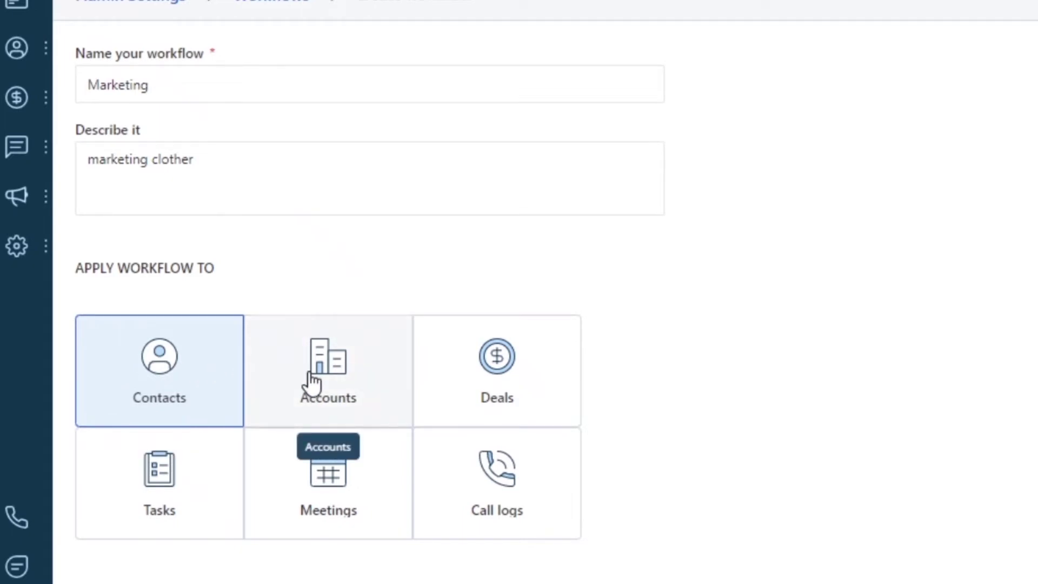
# Step: Try switching the workflow to Tasks, then Accounts, cancelling each change to keep Contacts
pyautogui.click(186, 489)
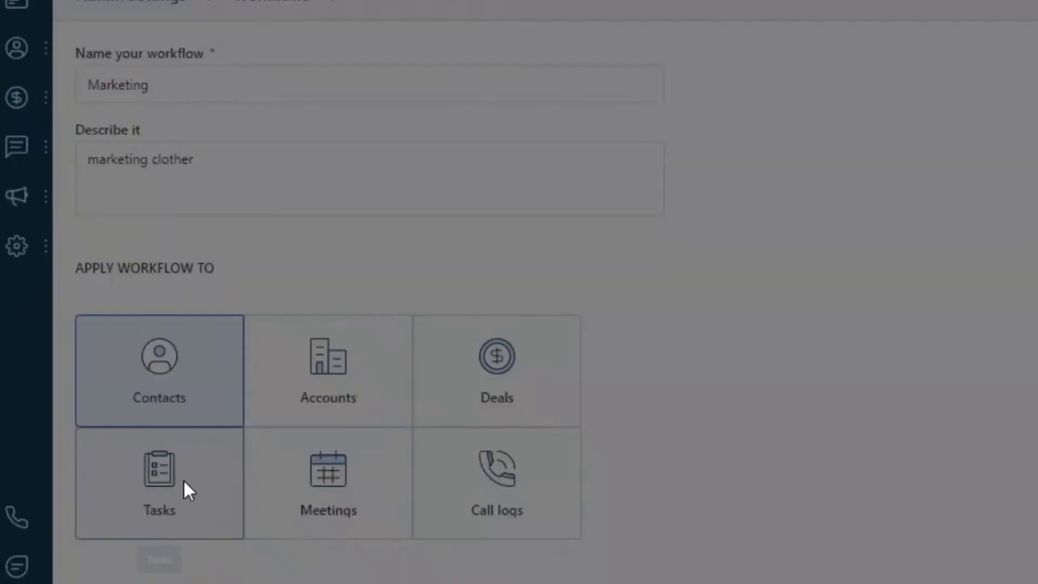
pyautogui.click(977, 48)
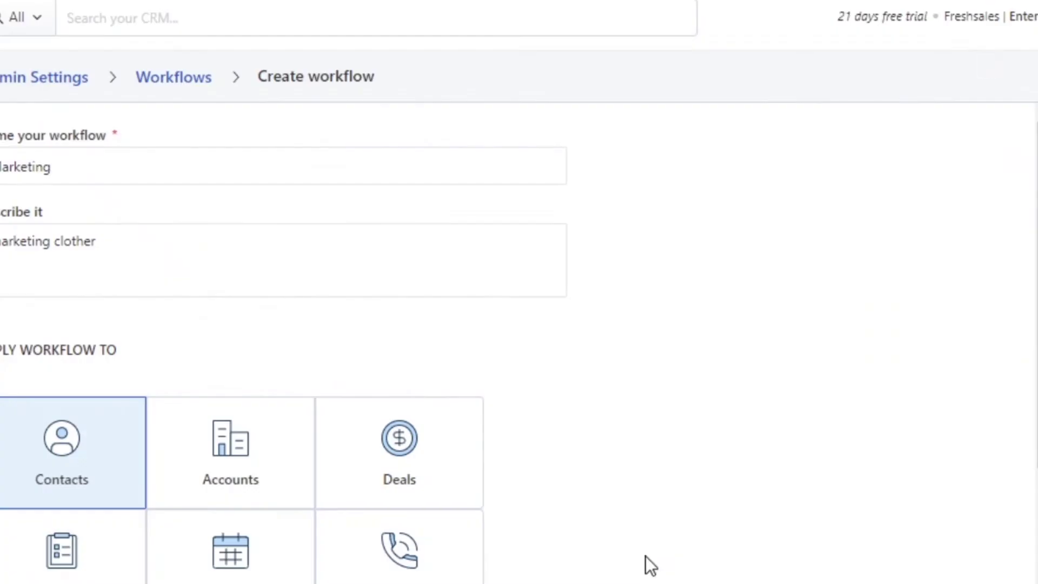
pyautogui.click(302, 341)
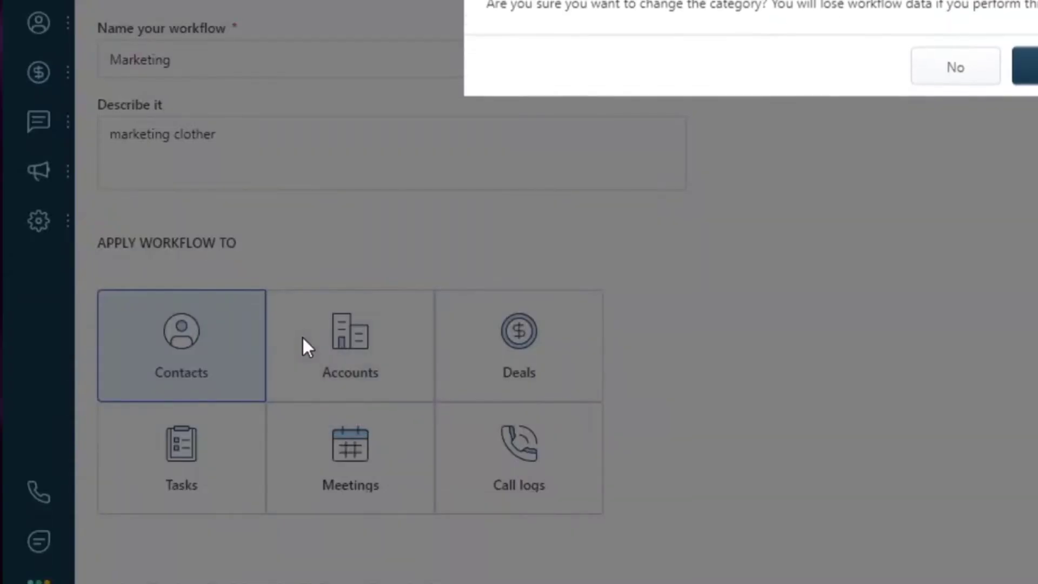
pyautogui.press('Escape')
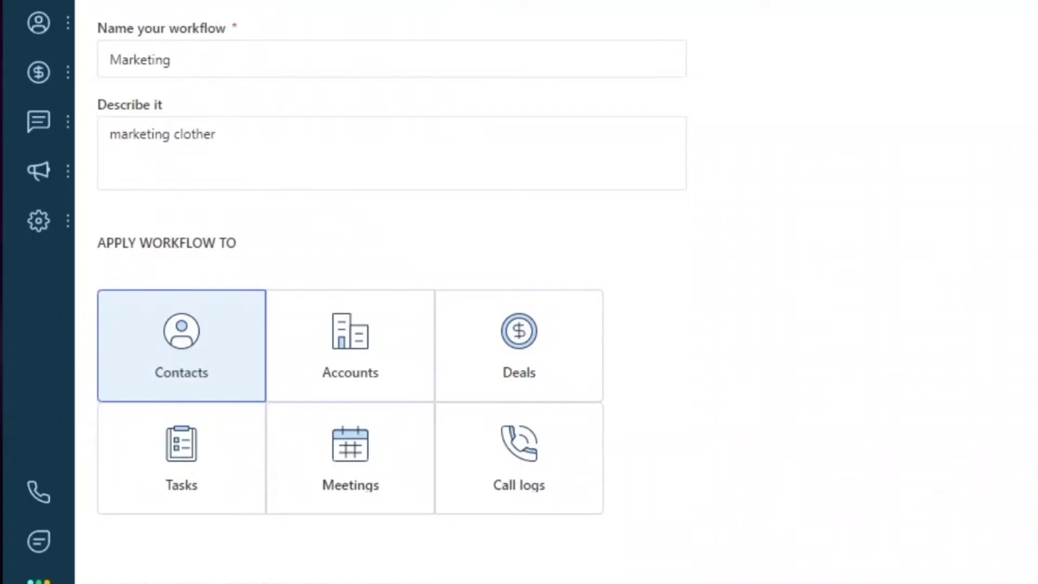
pyautogui.click(306, 324)
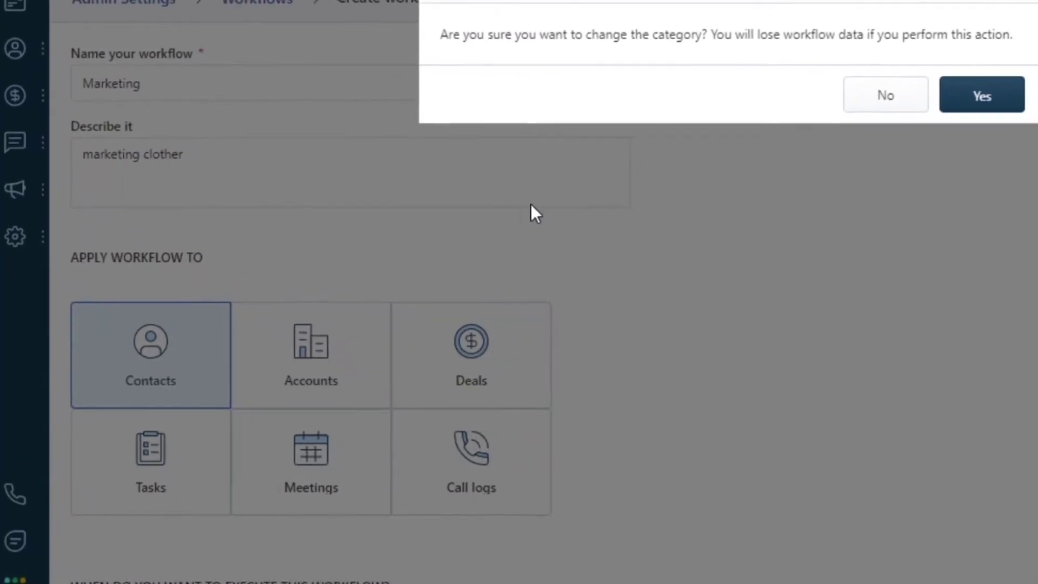
pyautogui.click(781, 69)
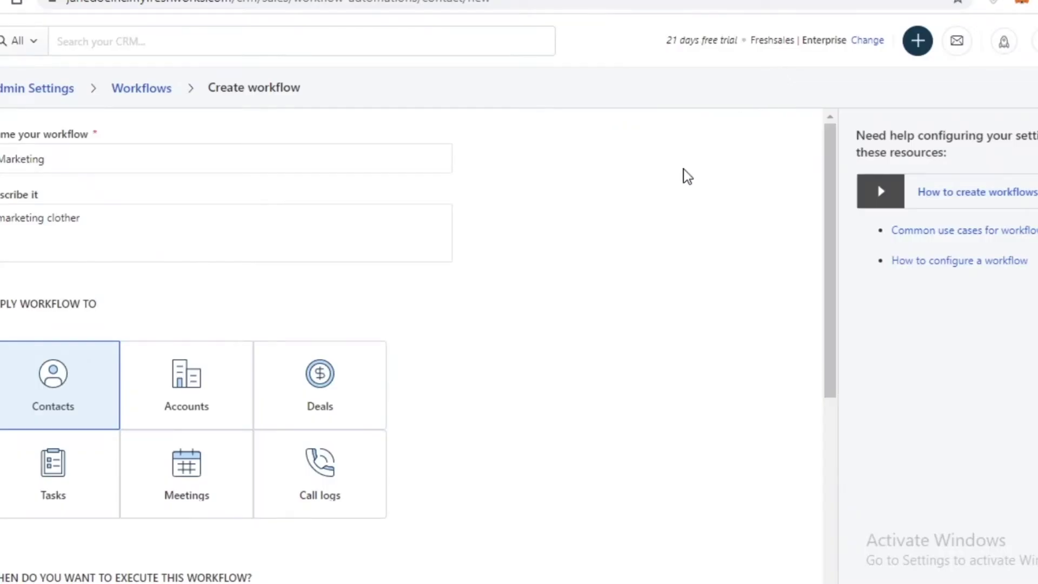
# Step: Add a first action to the workflow and browse the available actions without choosing one
pyautogui.scroll(-4, 157, 225)
pyautogui.scroll(3, 125, 227)
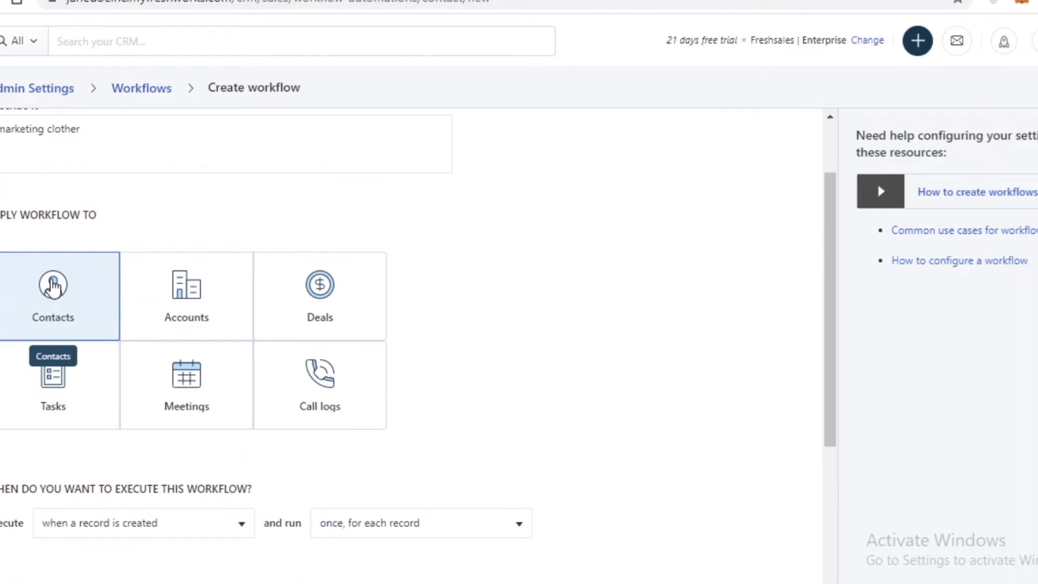
pyautogui.scroll(2, 51, 285)
pyautogui.scroll(-5, 116, 225)
pyautogui.scroll(-2, 116, 225)
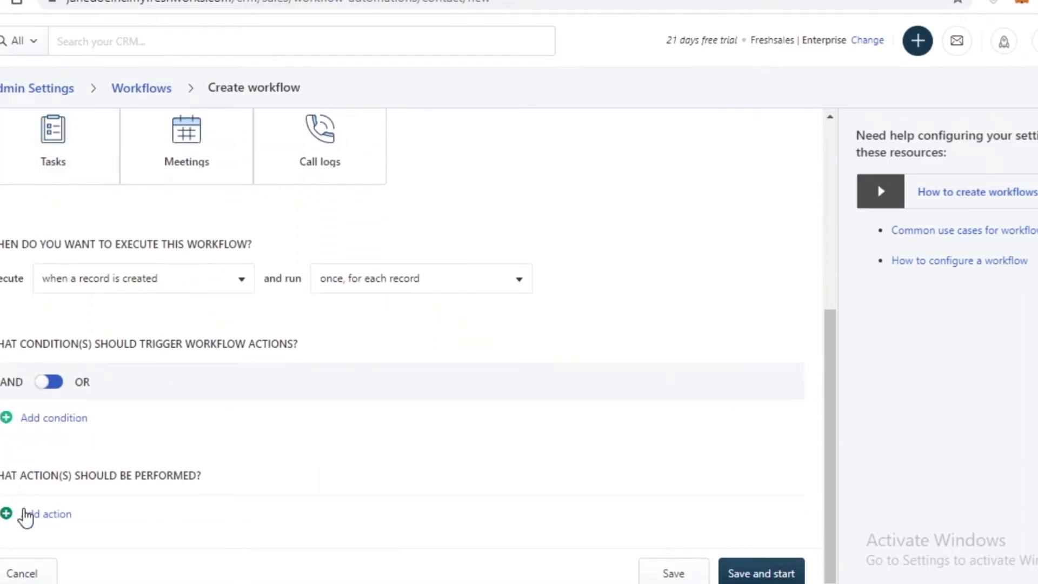
pyautogui.click(23, 513)
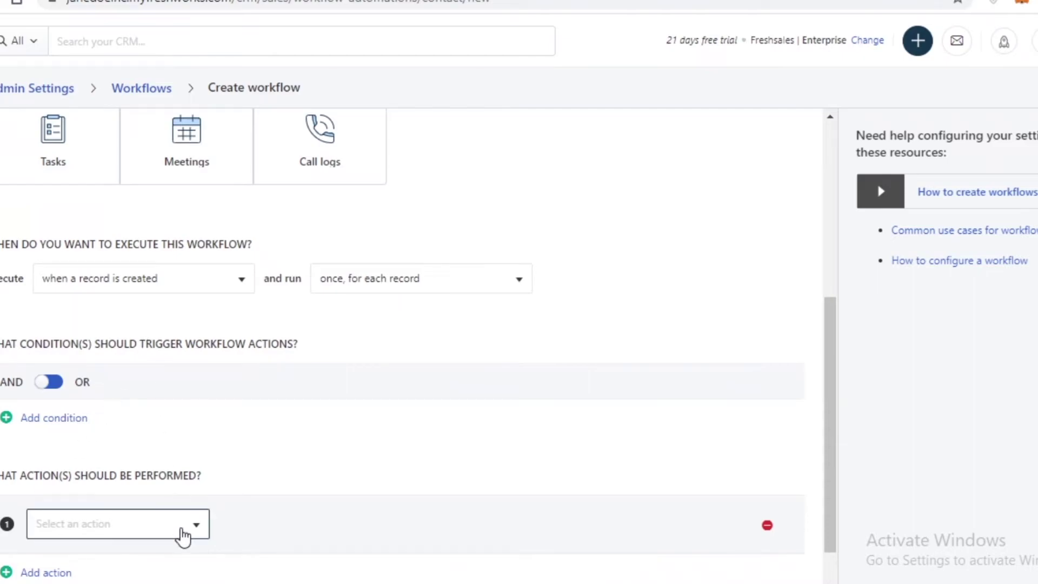
pyautogui.click(181, 529)
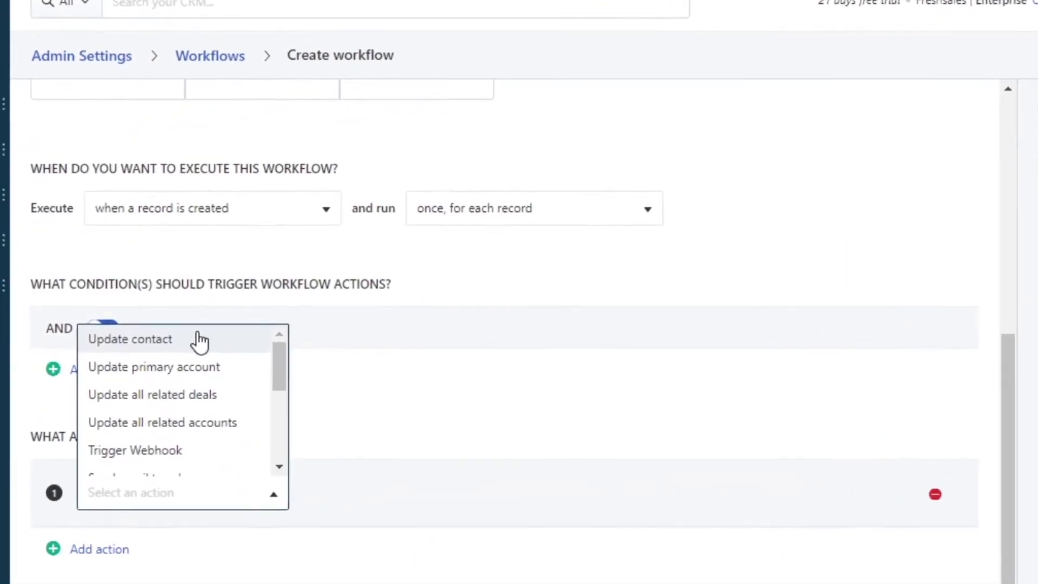
pyautogui.scroll(-1, 147, 373)
pyautogui.scroll(-3, 260, 398)
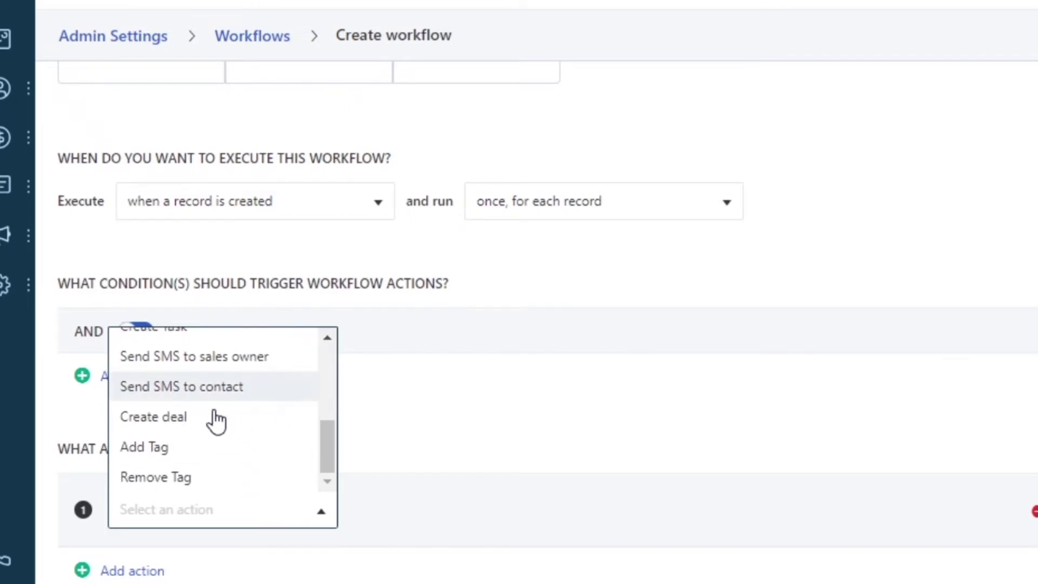
pyautogui.scroll(6, 324, 514)
pyautogui.scroll(-4, 324, 513)
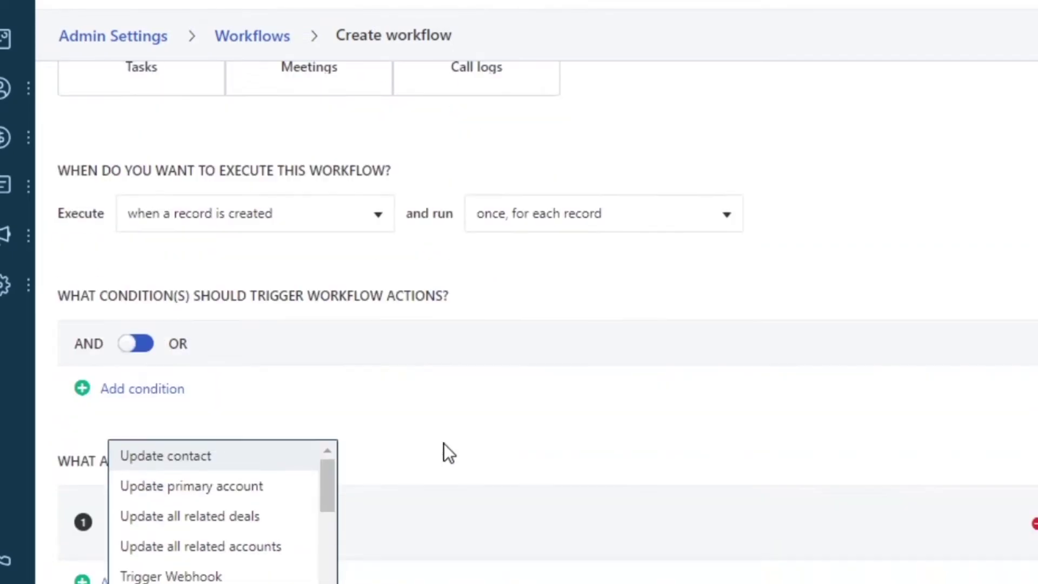
pyautogui.click(390, 468)
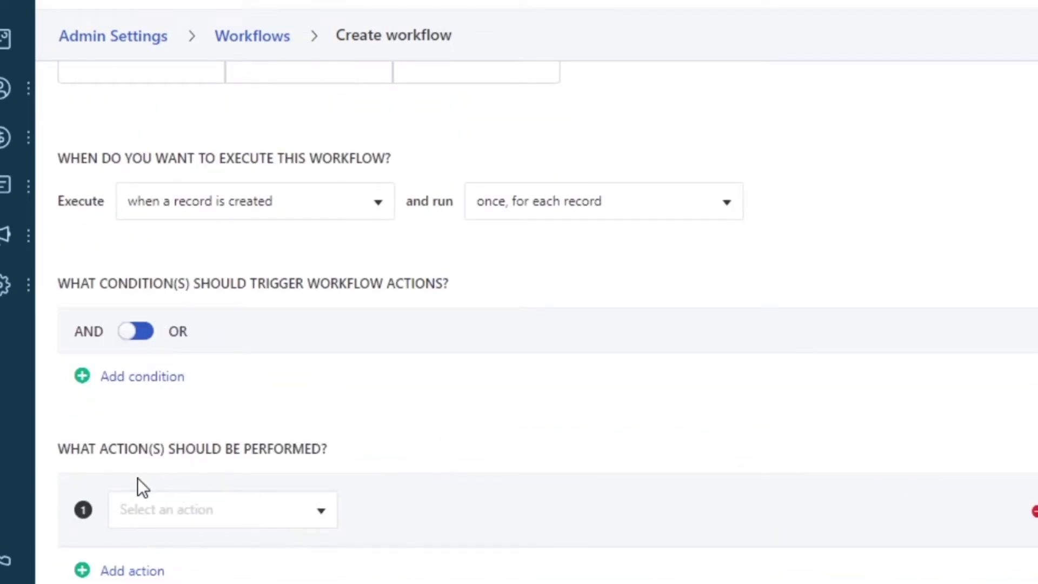
# Step: Make the action update all related accounts' Website to a fixed value, then save and start
pyautogui.click(157, 512)
pyautogui.click(220, 429)
pyautogui.click(674, 520)
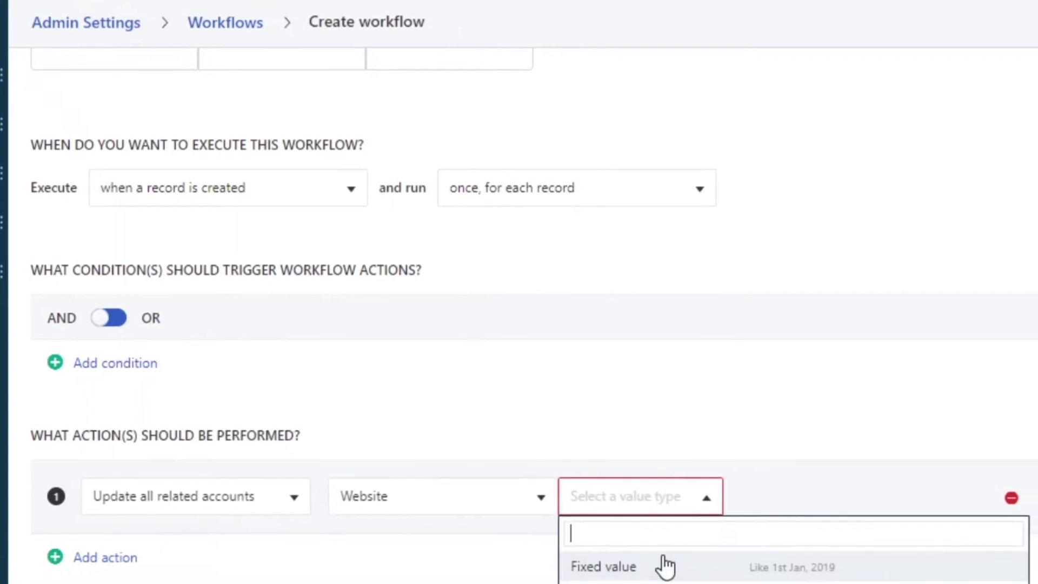
pyautogui.click(790, 580)
pyautogui.click(868, 509)
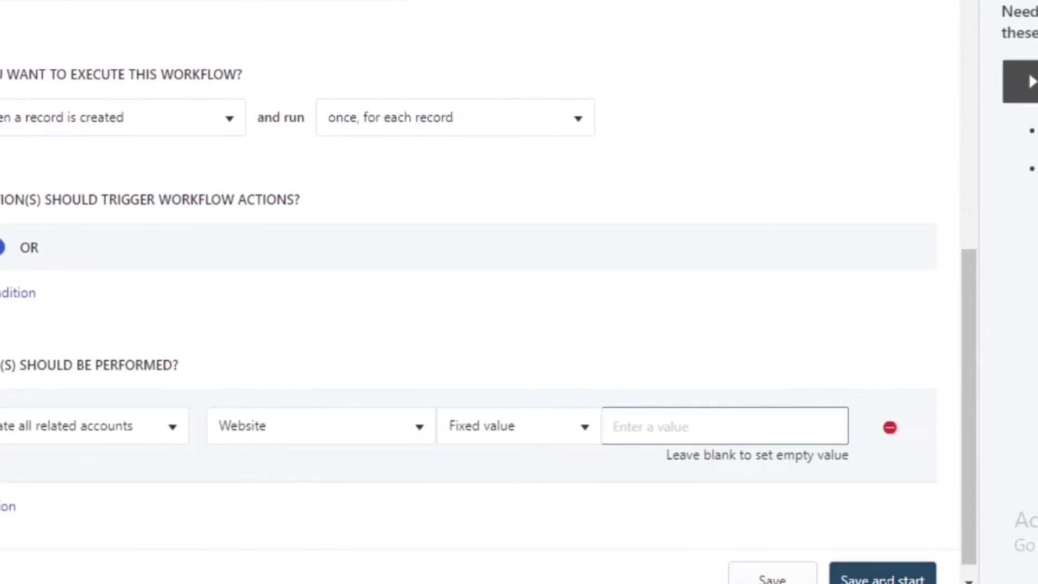
pyautogui.click(882, 577)
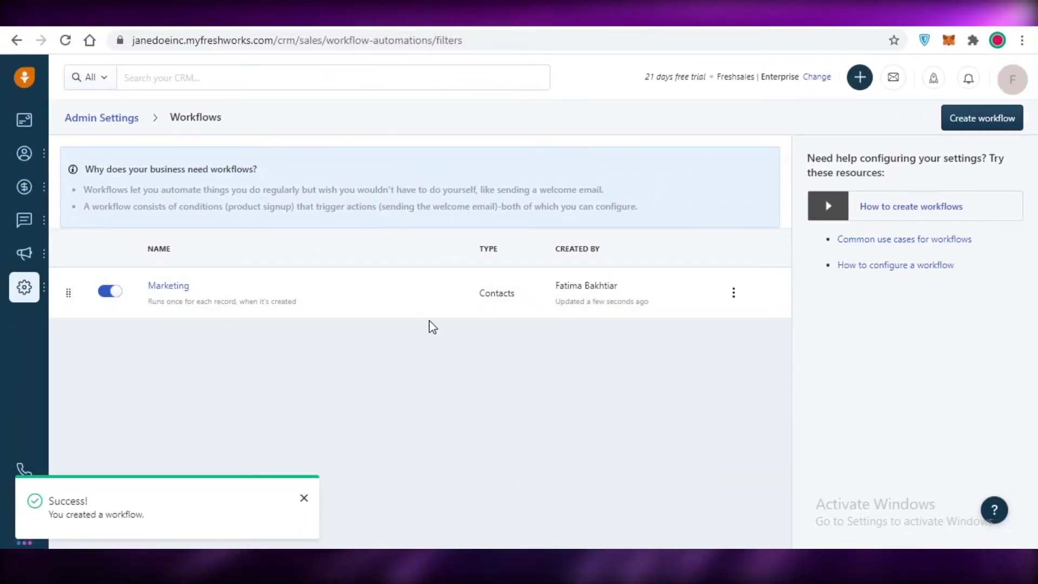
pyautogui.moveTo(24, 219)
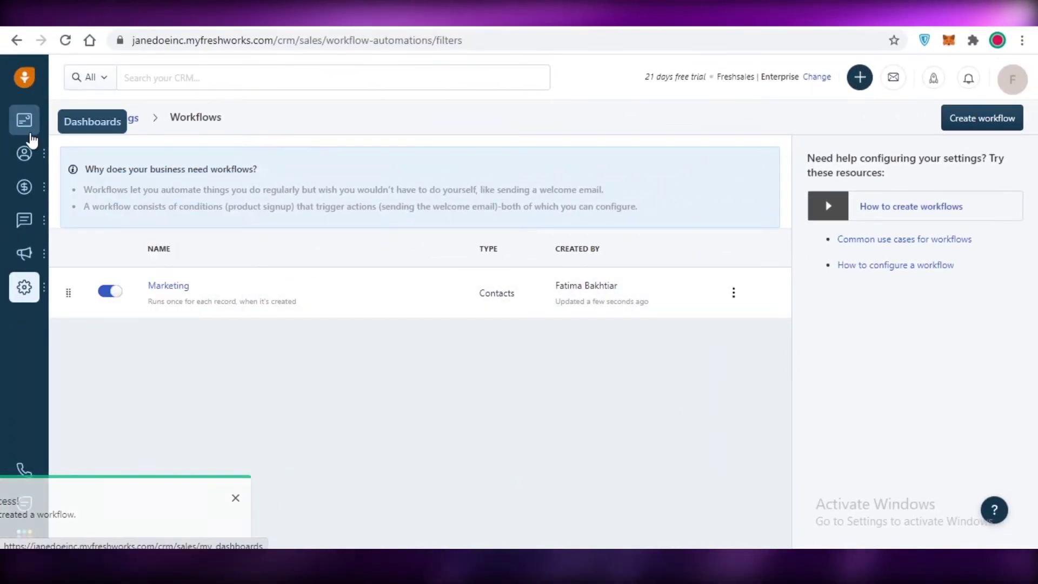
# Step: Go to the pricing page and scroll through the Free, Growth, Pro and Enterprise plan columns
pyautogui.click(22, 80)
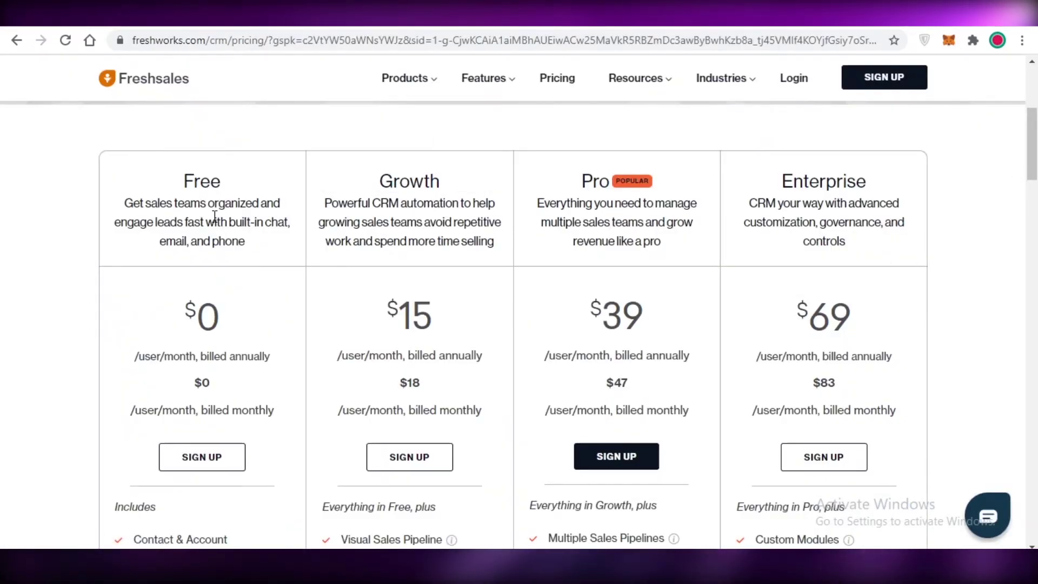
pyautogui.scroll(-2, 200, 225)
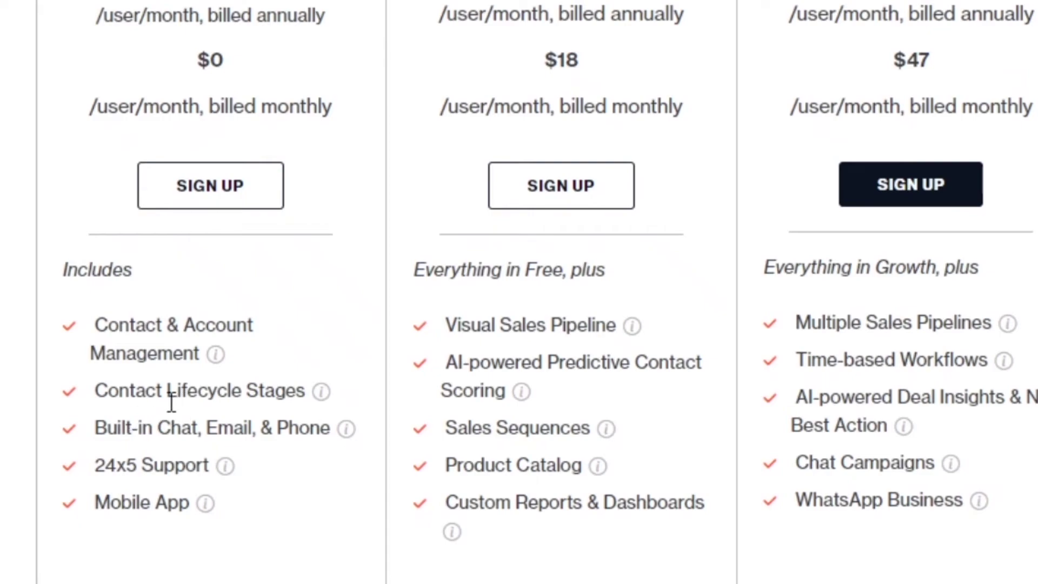
pyautogui.scroll(7, 342, 419)
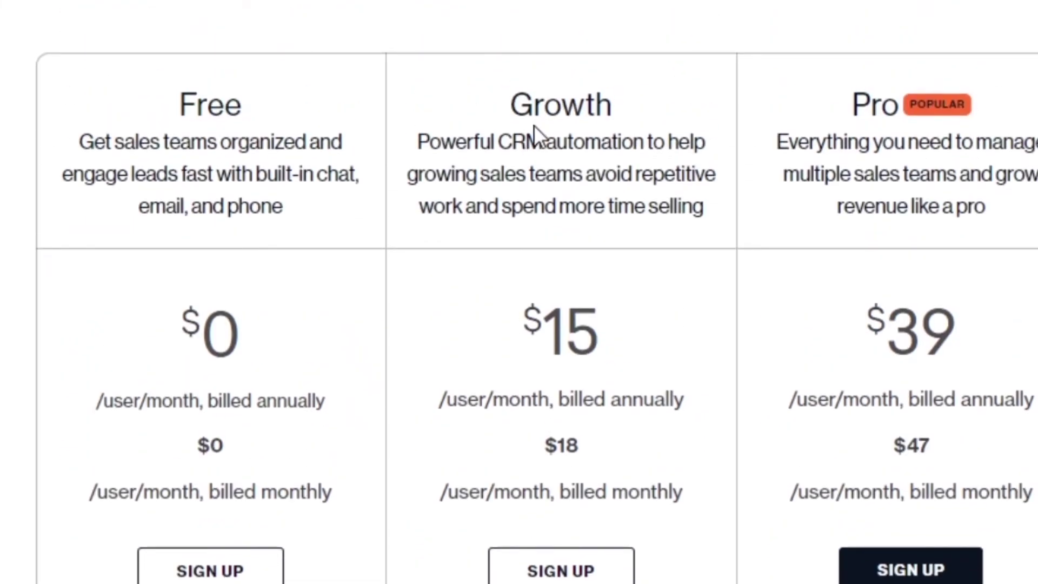
pyautogui.scroll(-7, 534, 130)
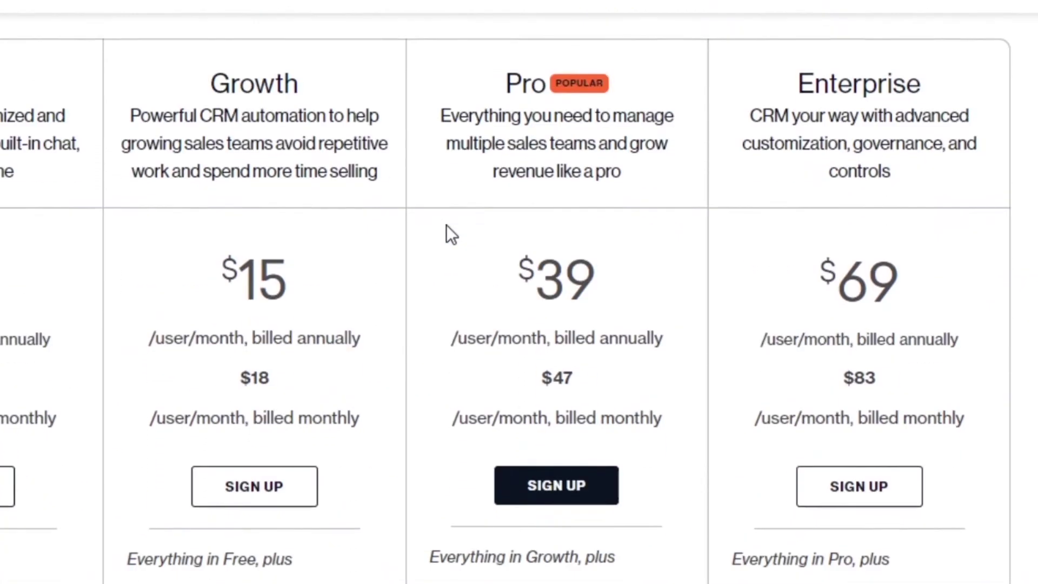
pyautogui.scroll(-1, 503, 207)
pyautogui.scroll(-2, 862, 174)
pyautogui.scroll(4, 822, 128)
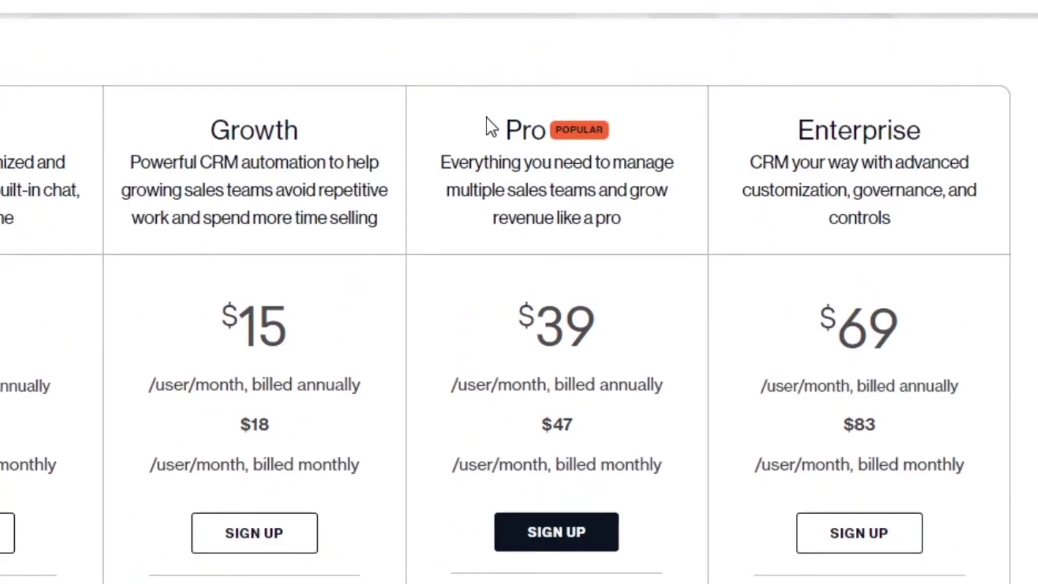
# Step: Examine the Pro plan heading and scroll through each plan's feature lists
pyautogui.moveTo(505, 127)
pyautogui.mouseDown()
pyautogui.moveTo(540, 137)
pyautogui.moveTo(522, 119)
pyautogui.mouseUp()
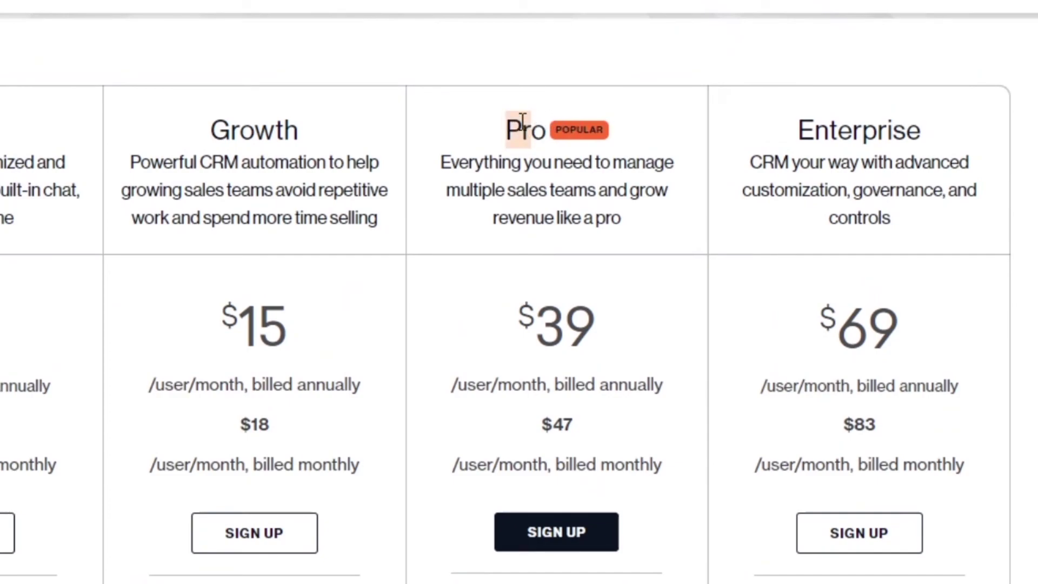
pyautogui.click(522, 119)
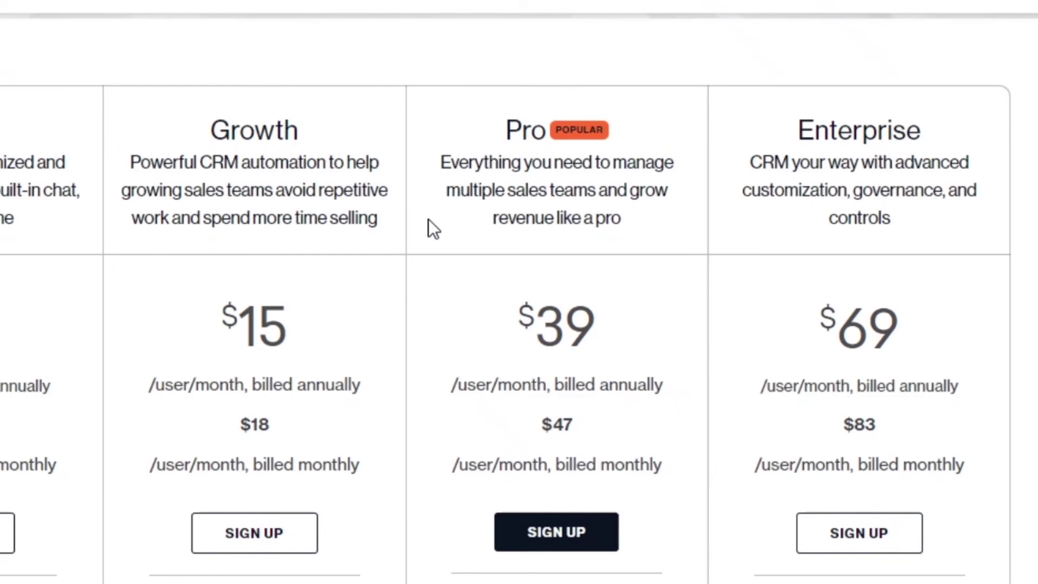
pyautogui.scroll(-7, 373, 234)
pyautogui.scroll(6, 311, 346)
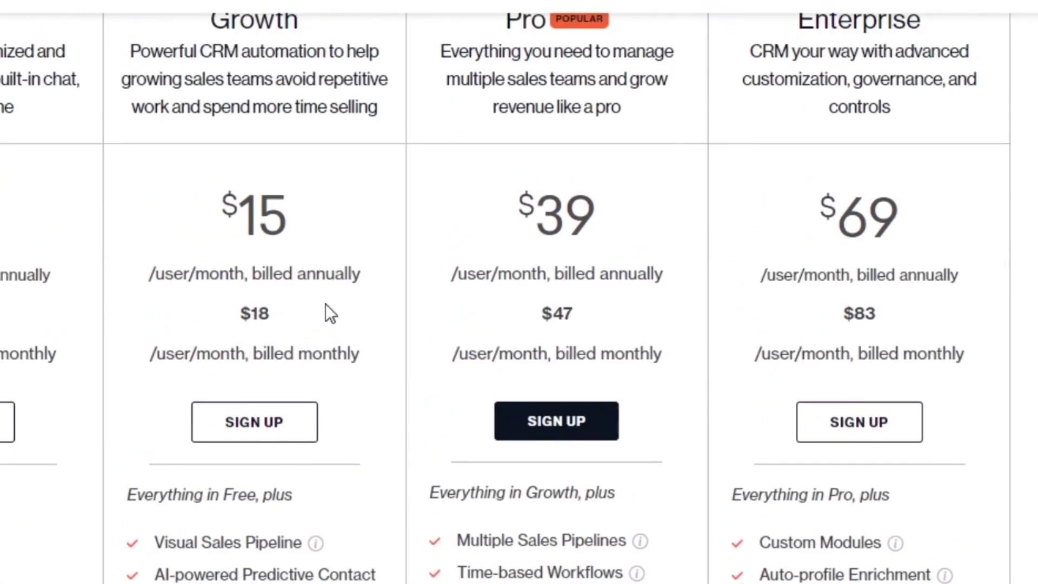
pyautogui.scroll(-2, 325, 303)
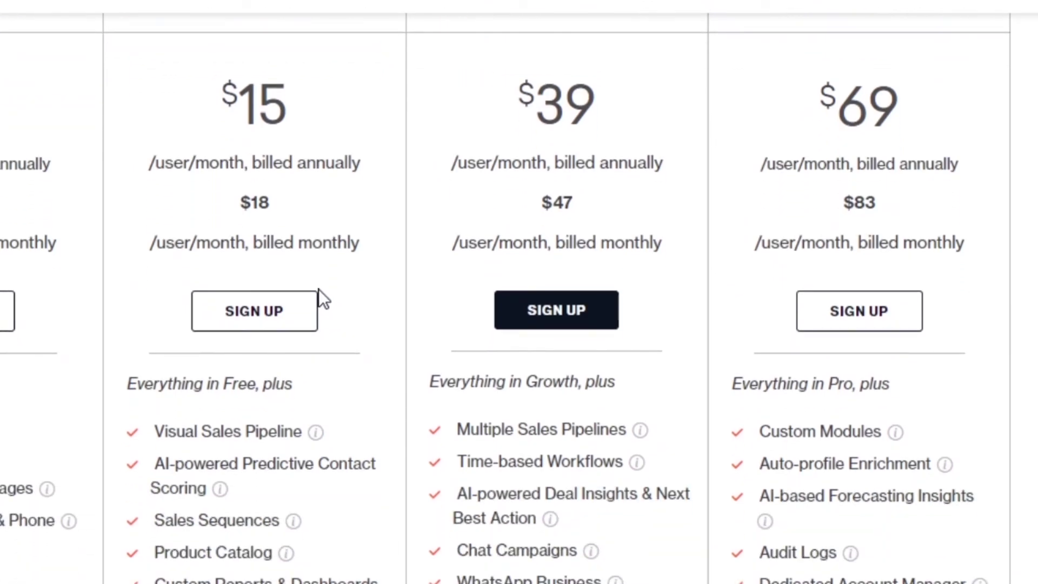
pyautogui.scroll(-2, 319, 297)
pyautogui.scroll(10, 486, 238)
pyautogui.scroll(-10, 493, 259)
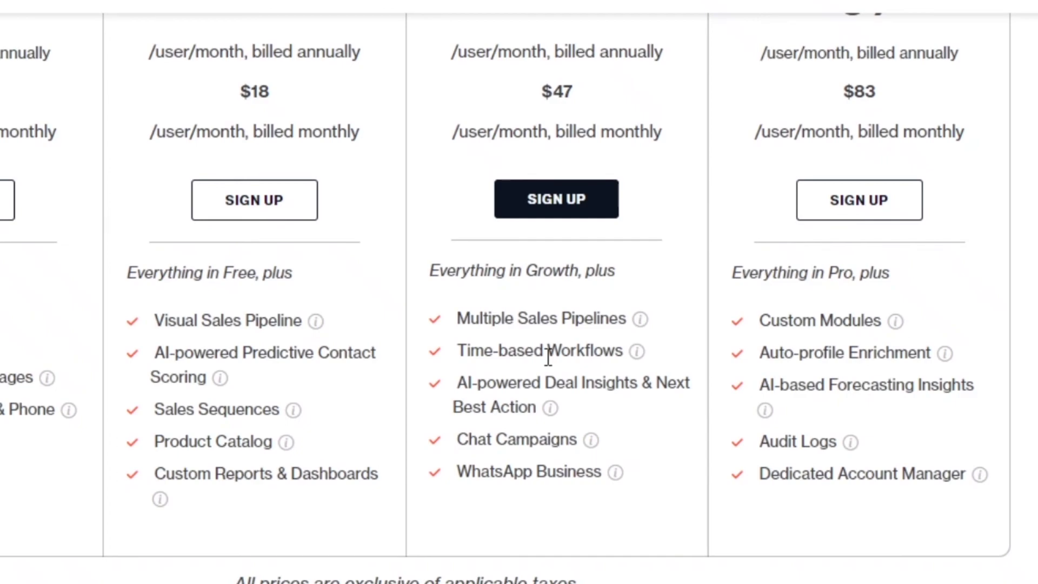
pyautogui.scroll(4, 548, 356)
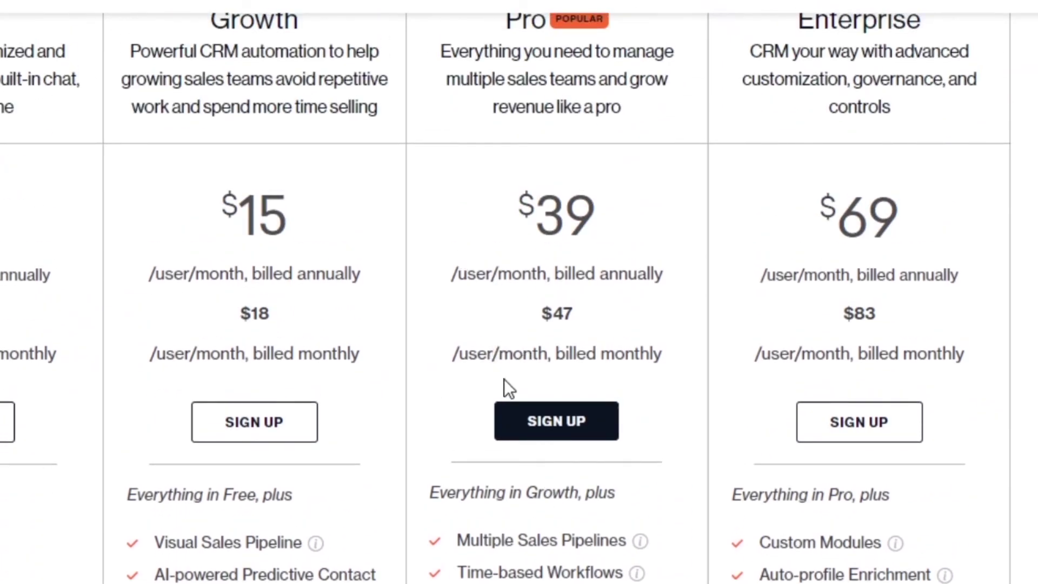
pyautogui.scroll(-4, 504, 379)
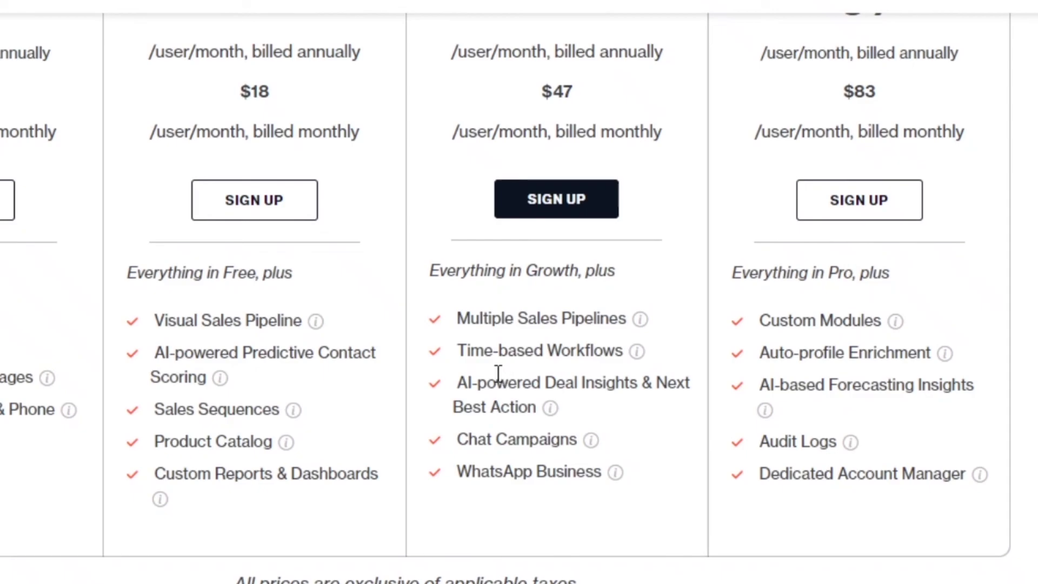
pyautogui.scroll(4, 497, 373)
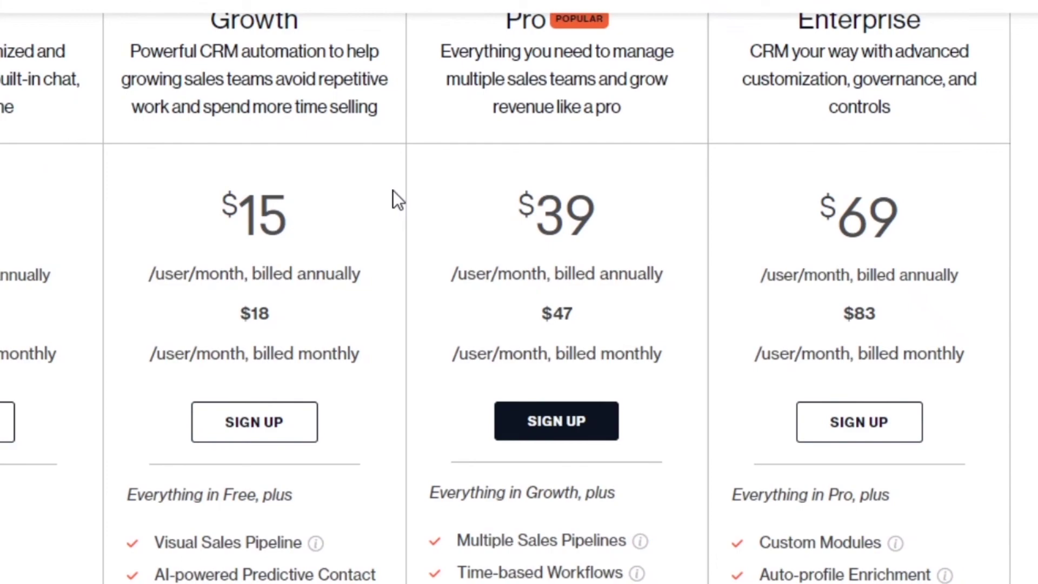